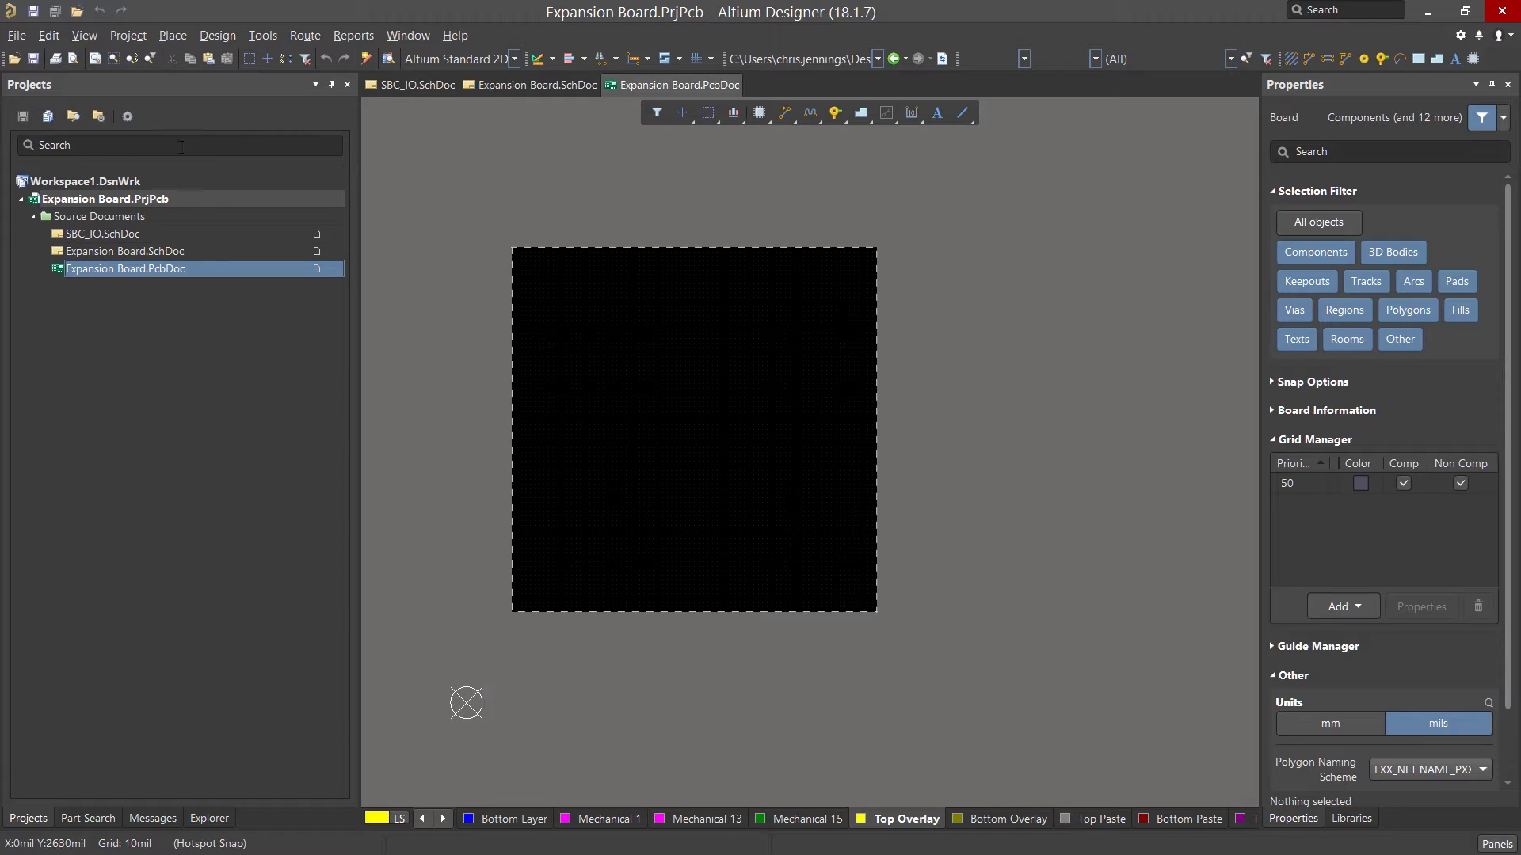
- Open the Edit menu in the Expansion Board.PcbDoc layout
click(51, 41)
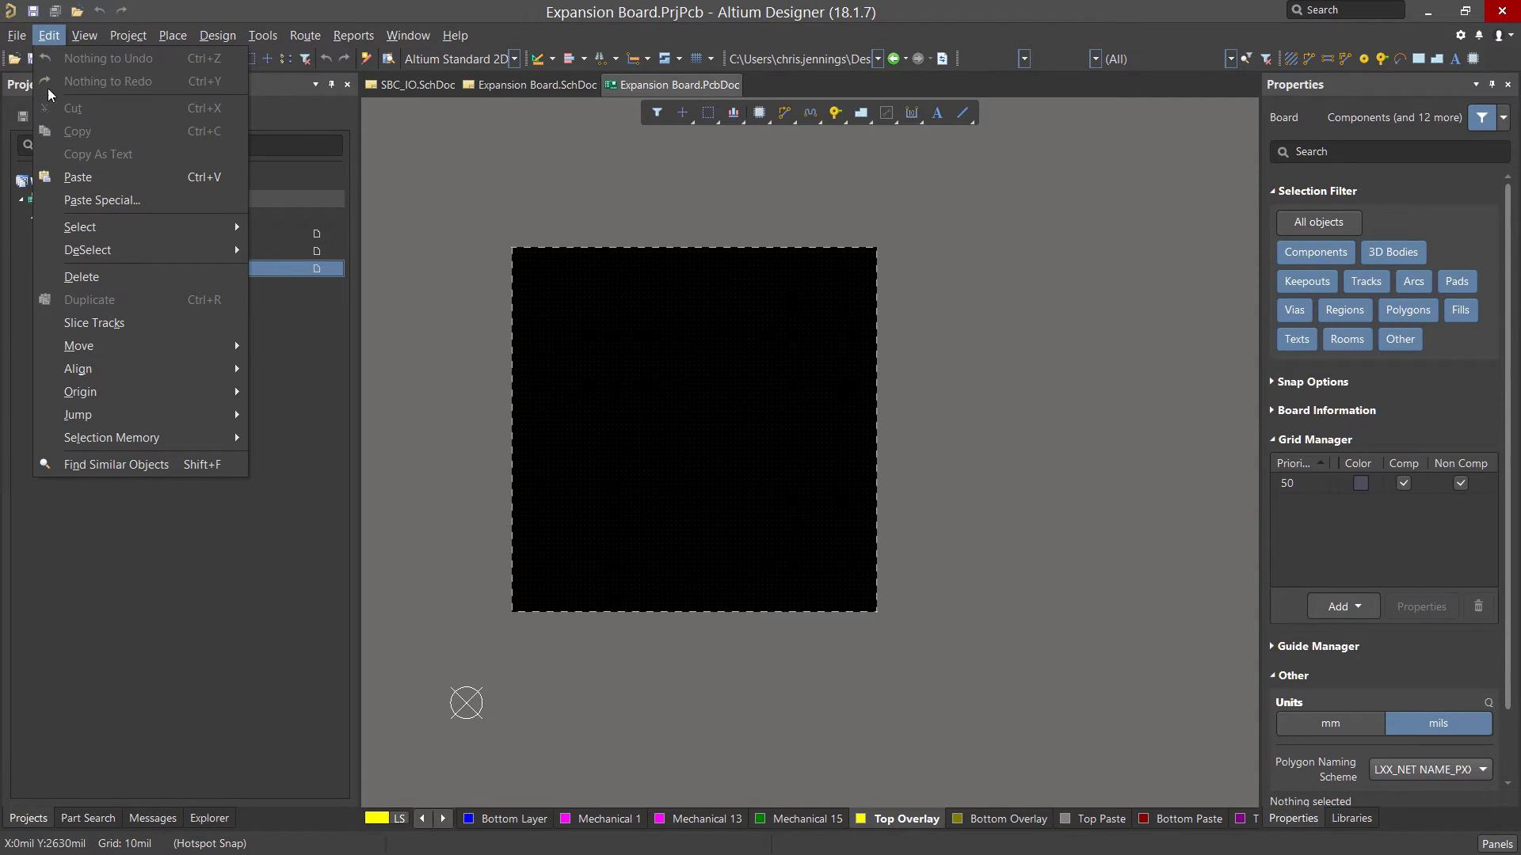
- Use Edit » Origin » Set to place the origin at the board outline's lower-left corner
mouse_move(80, 391)
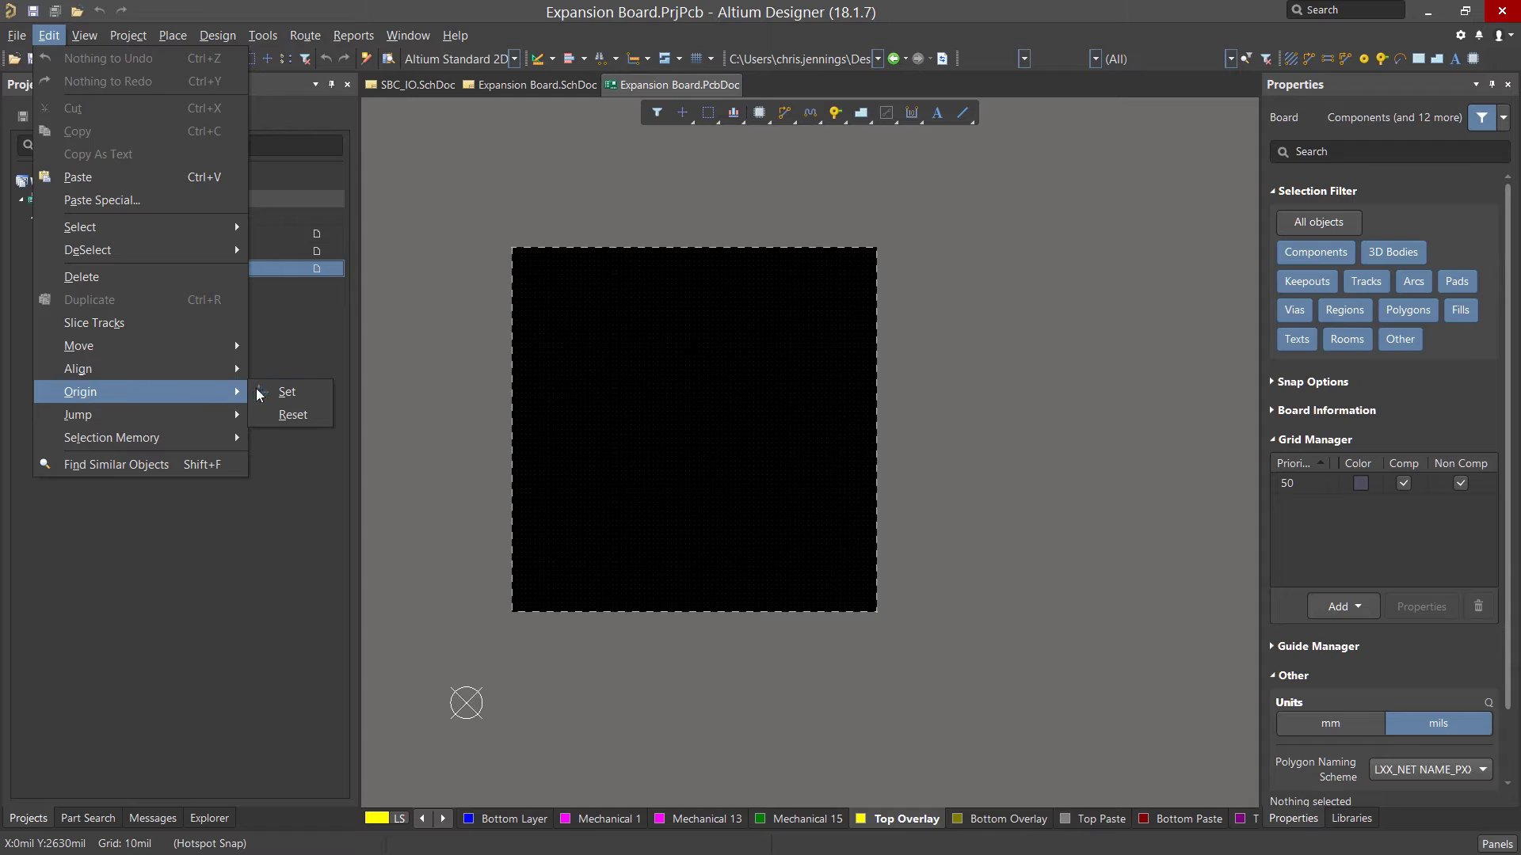
click(285, 392)
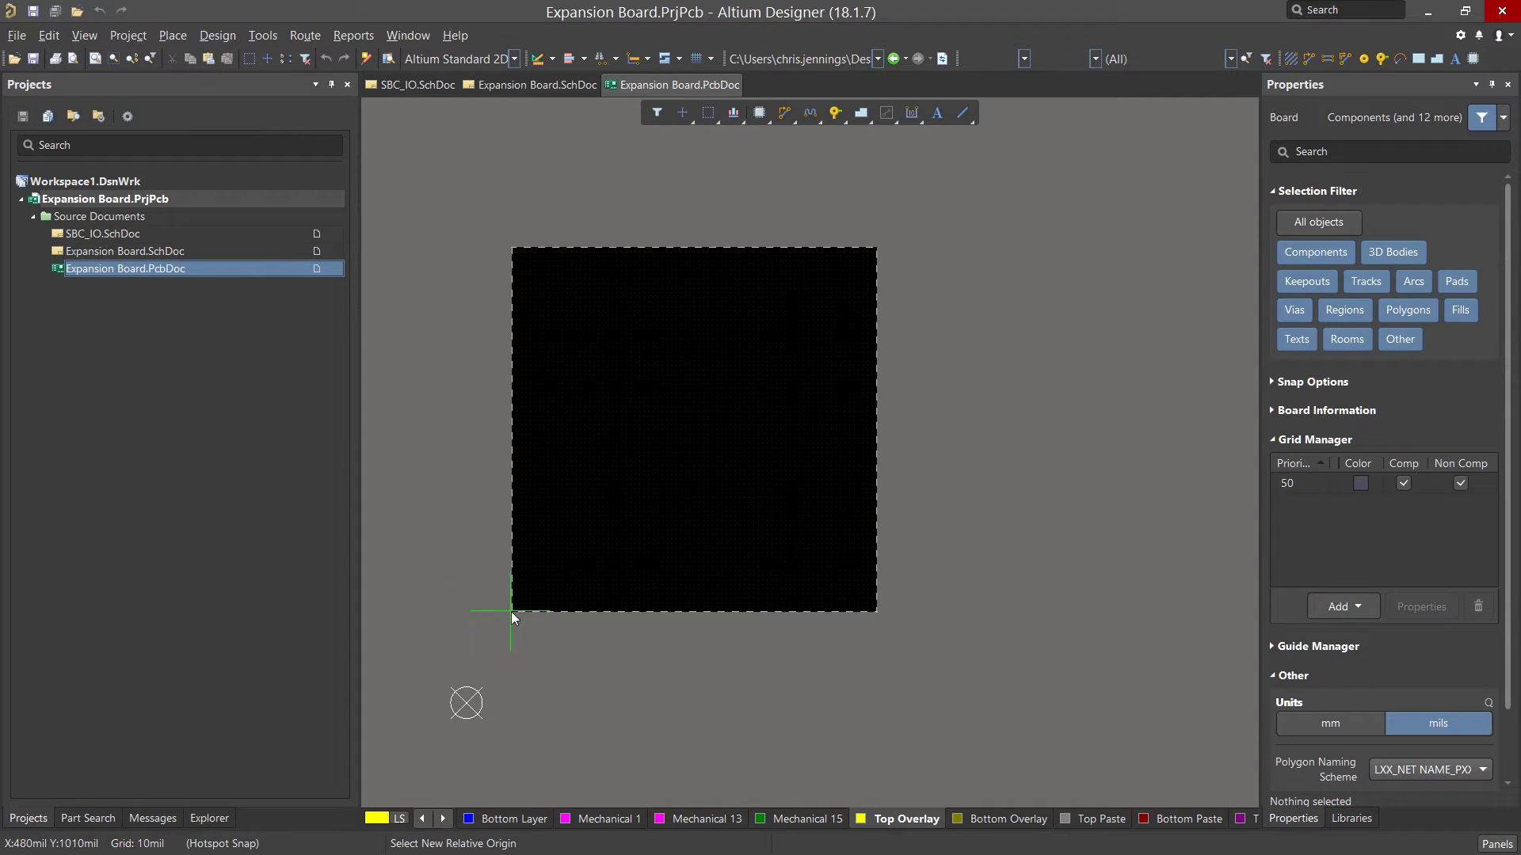
ctrl+scroll(513, 615, up, 2)
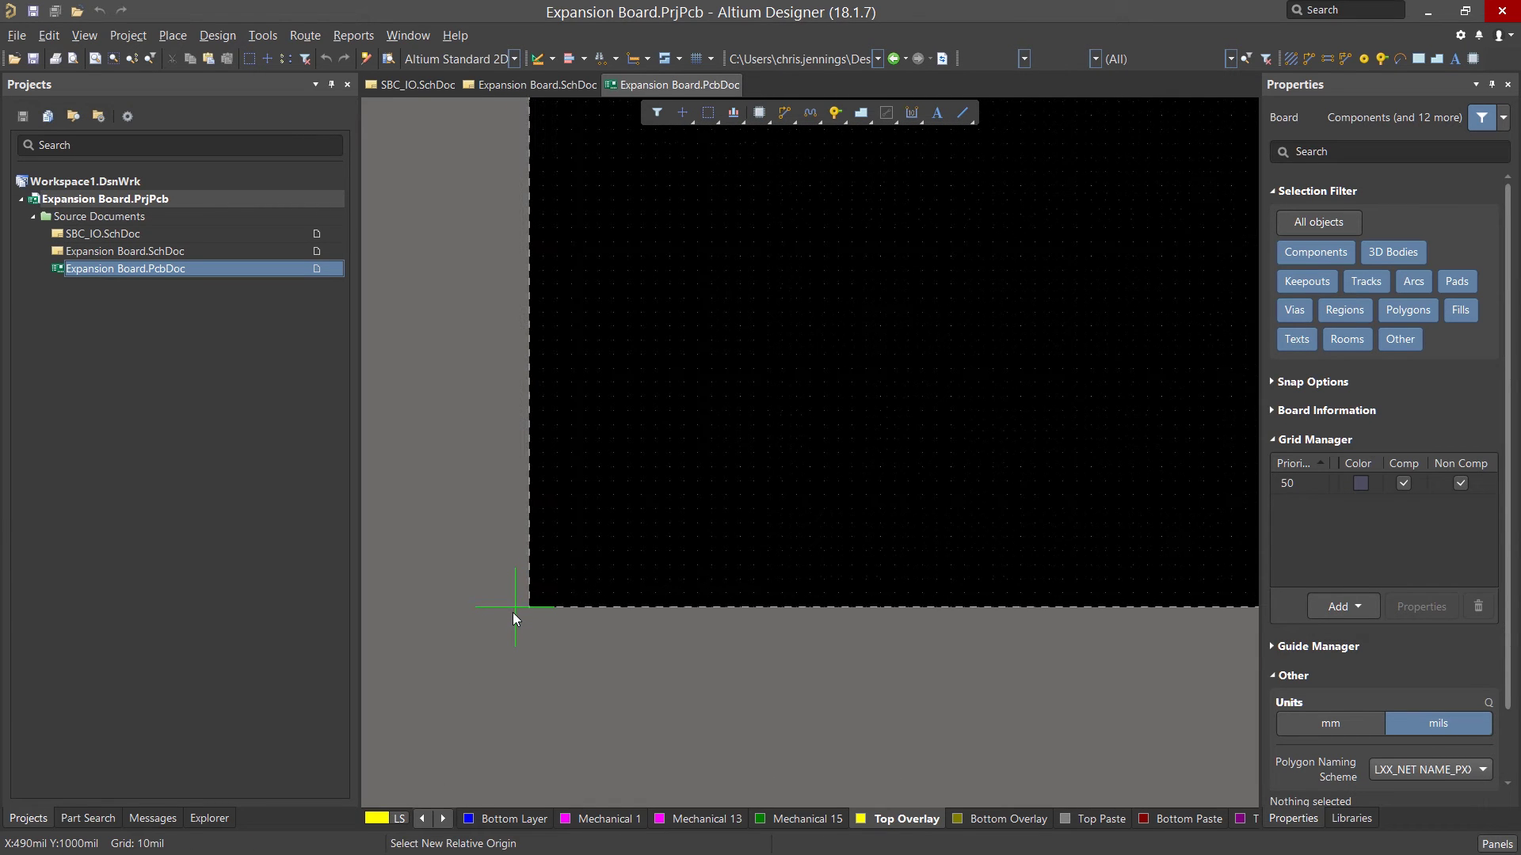
click(526, 610)
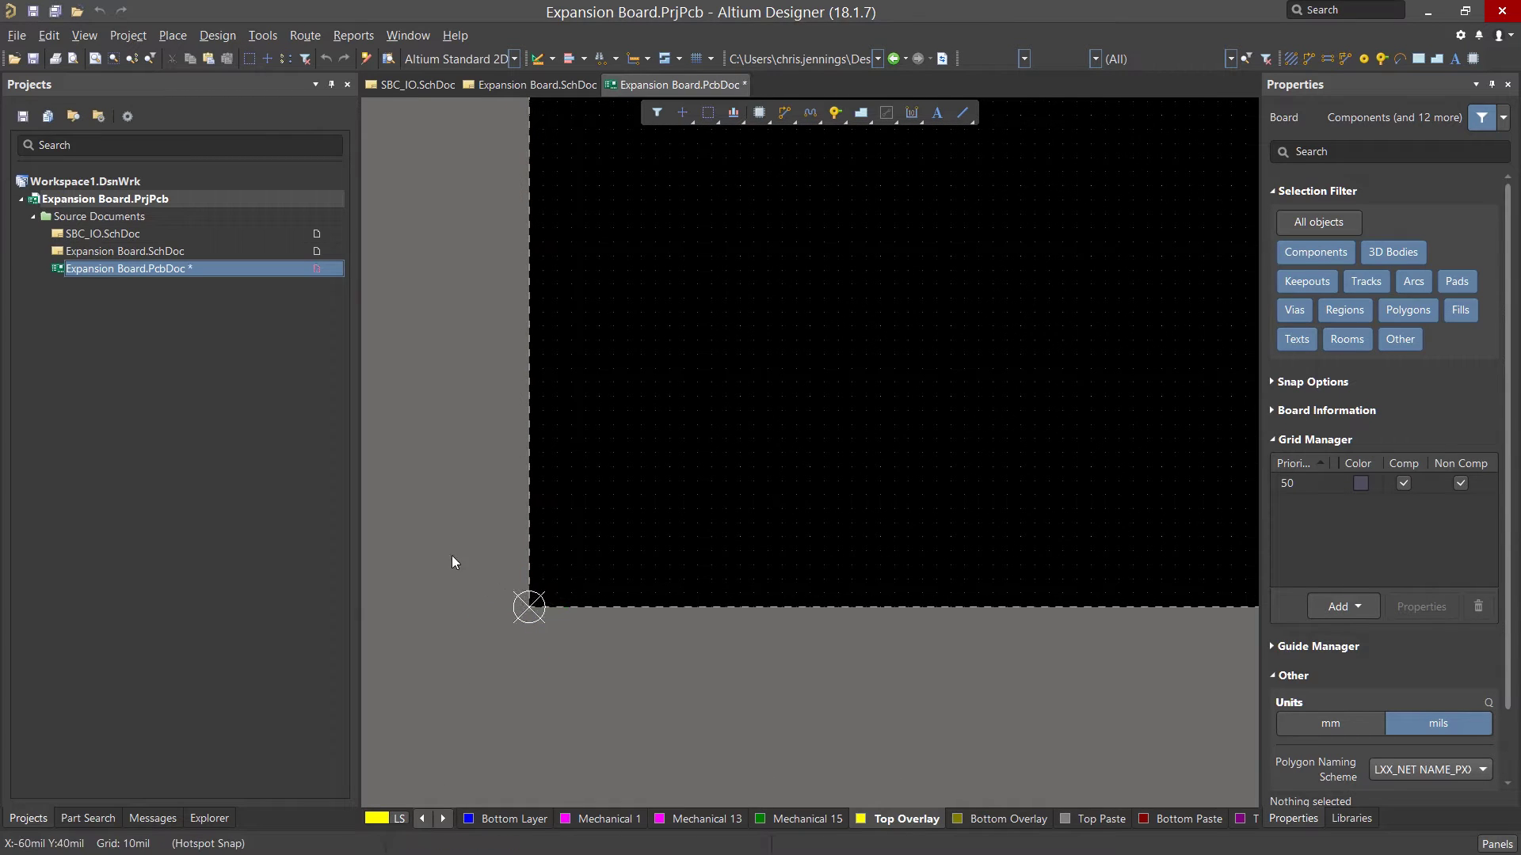
- Zoom and pan the view until the whole board outline is visible
key(ctrl+Page_Down)
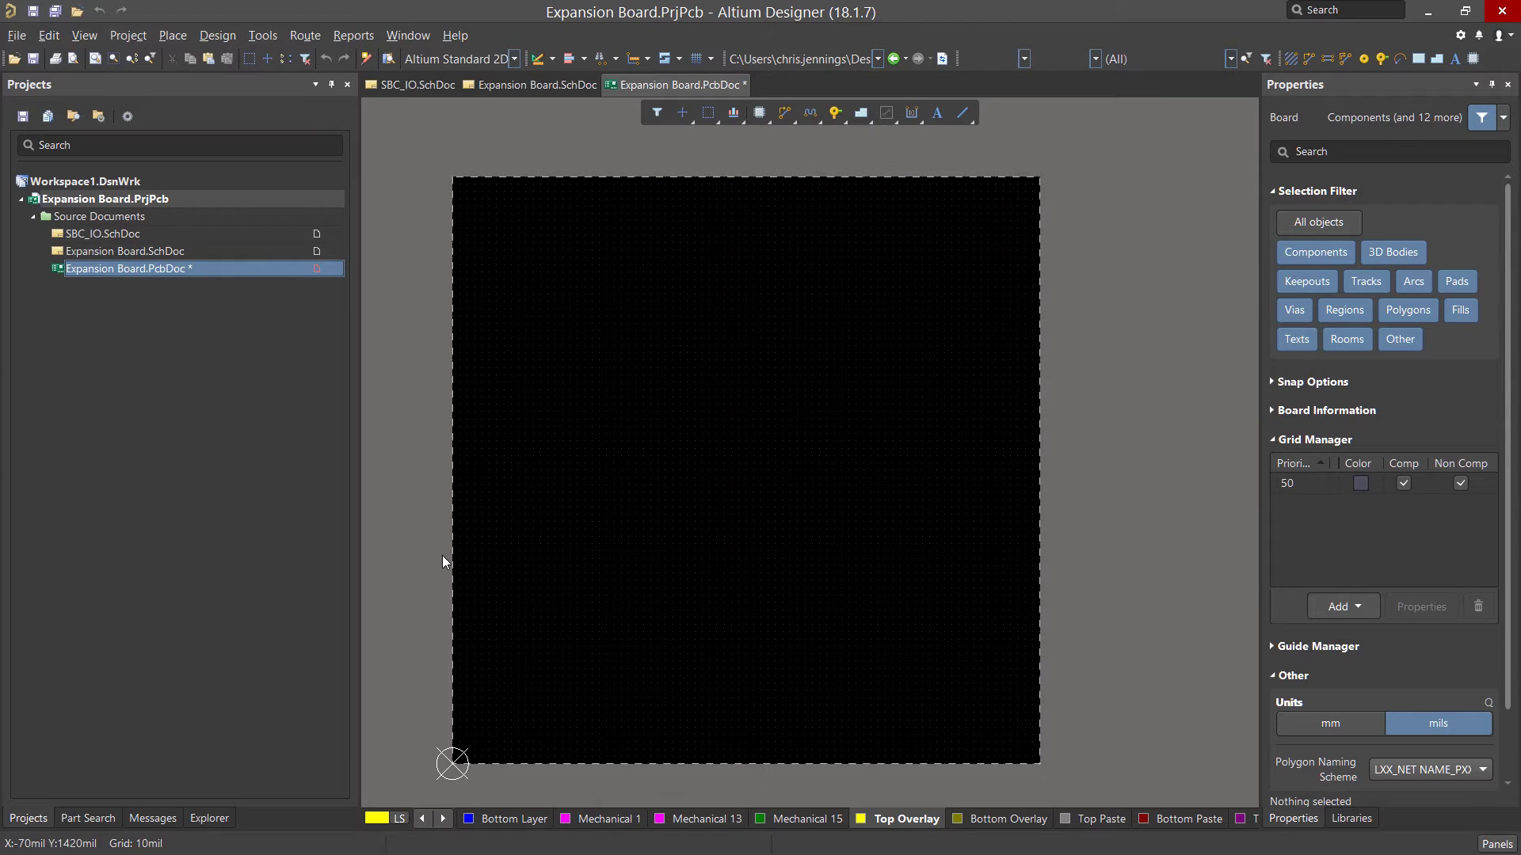
key(Page_Up)
key(Page_Down)
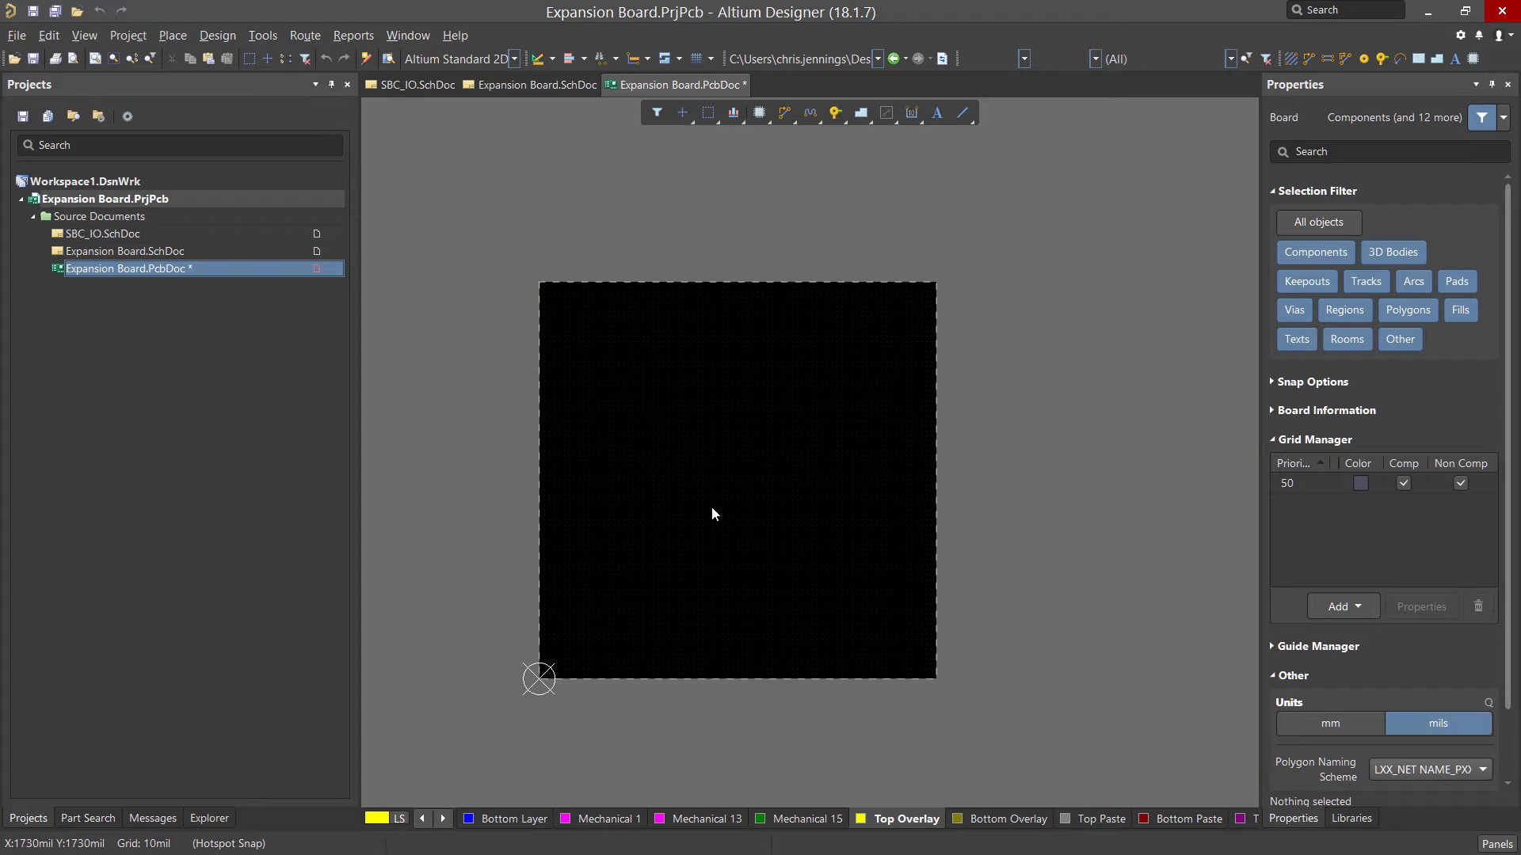
shift+scroll(711, 513, right, 3)
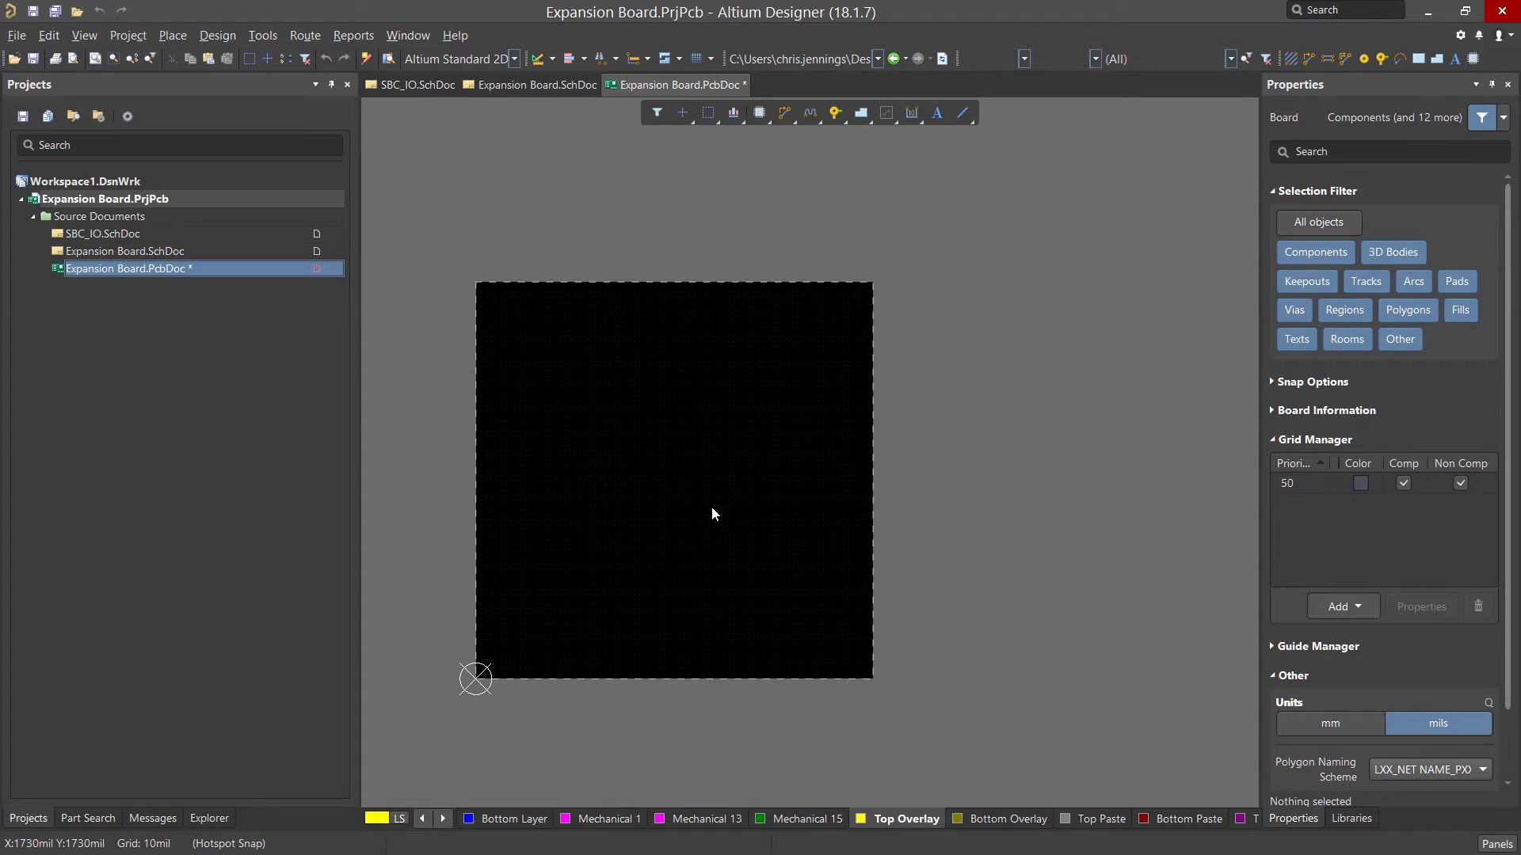
shift+scroll(712, 513, left, 6)
shift+scroll(711, 513, right, 4)
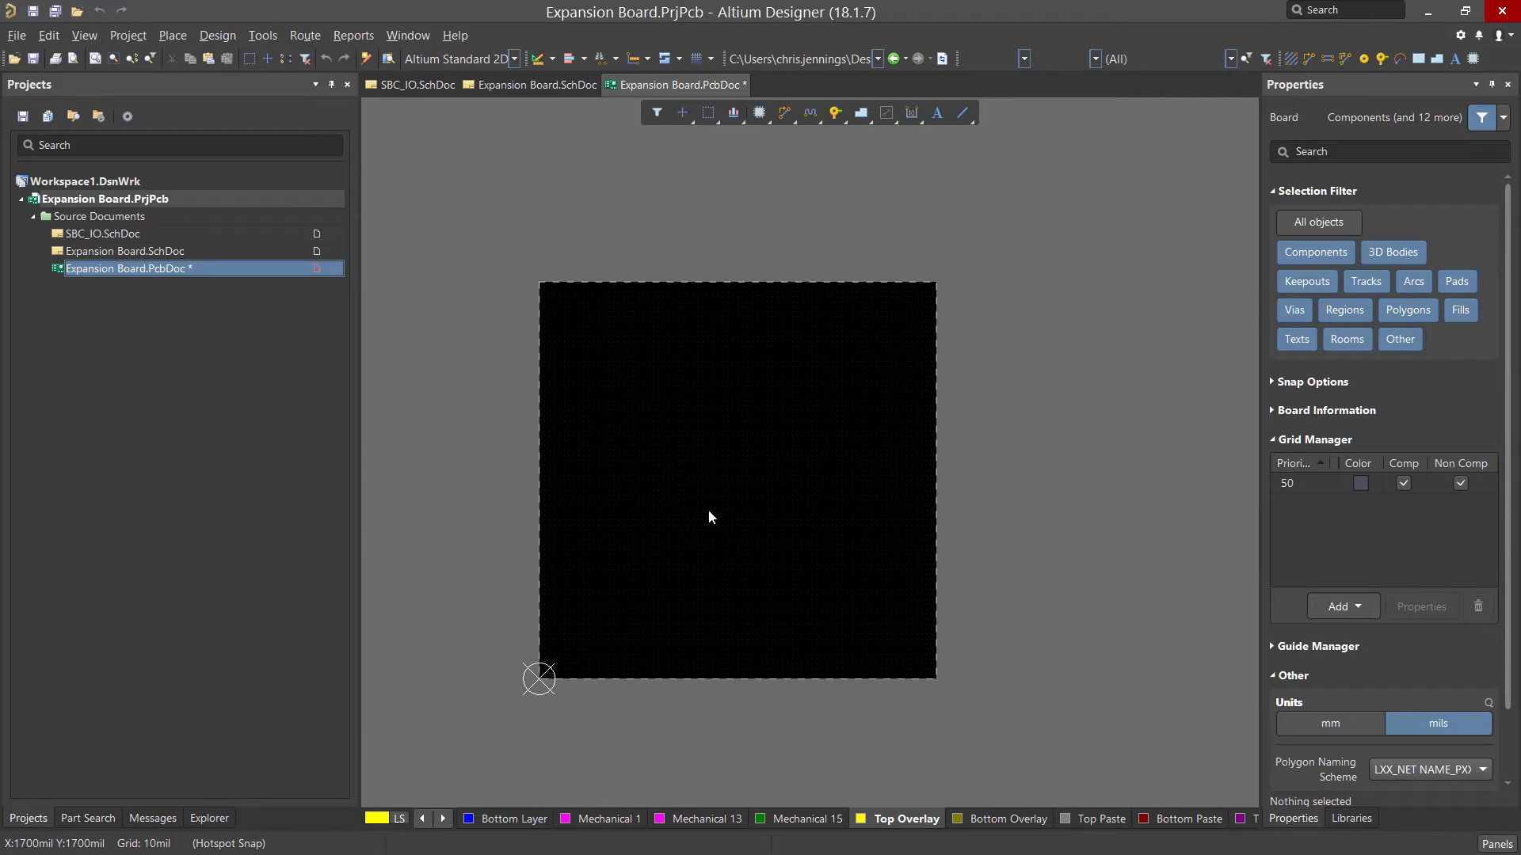
scroll(705, 511, down, 3)
scroll(704, 511, up, 3)
scroll(704, 511, down, 2)
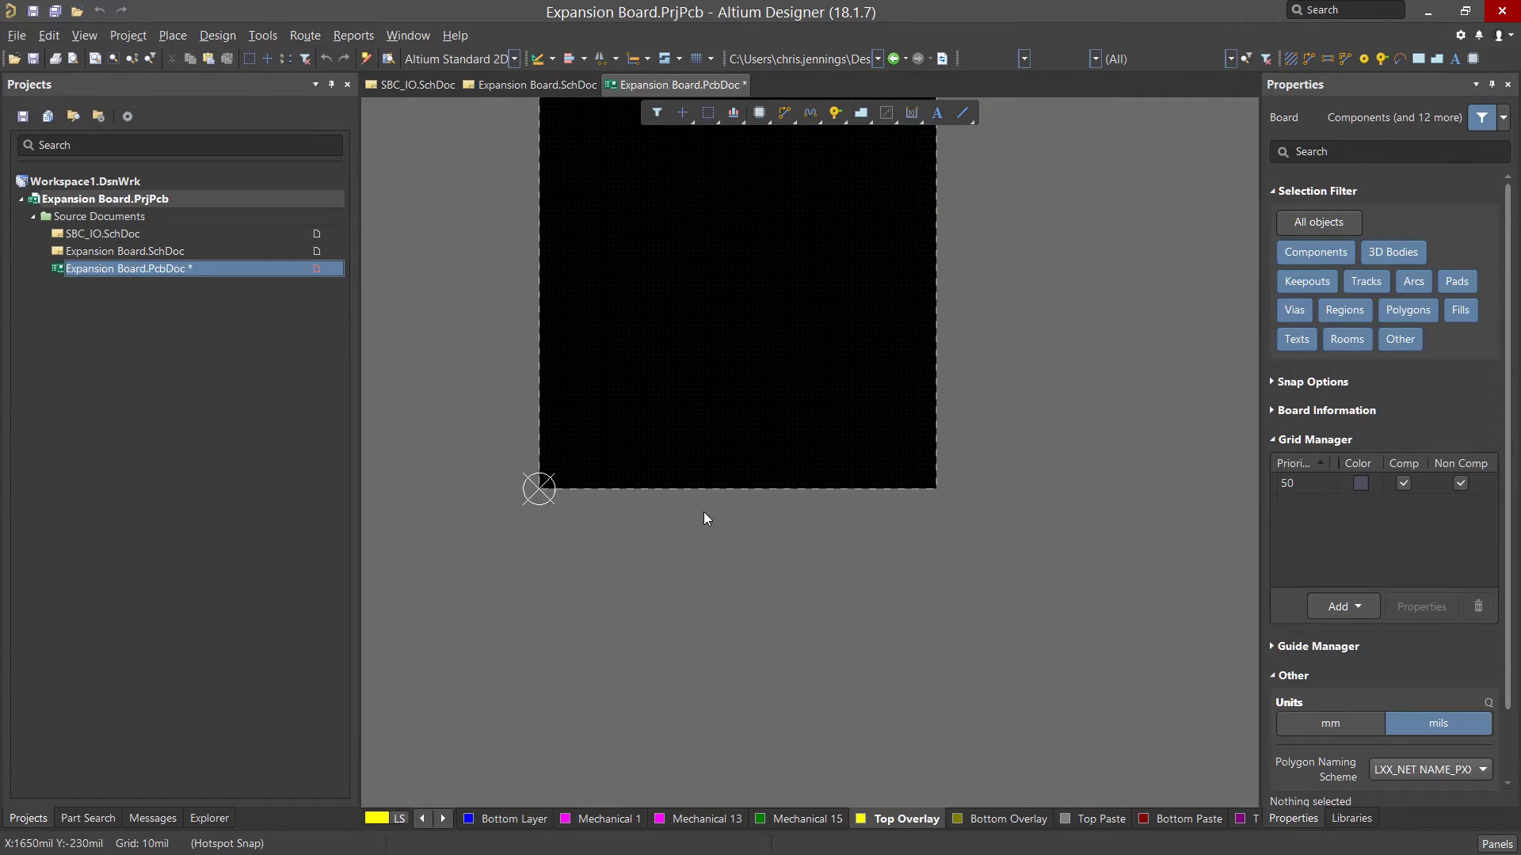
scroll(703, 511, up, 2)
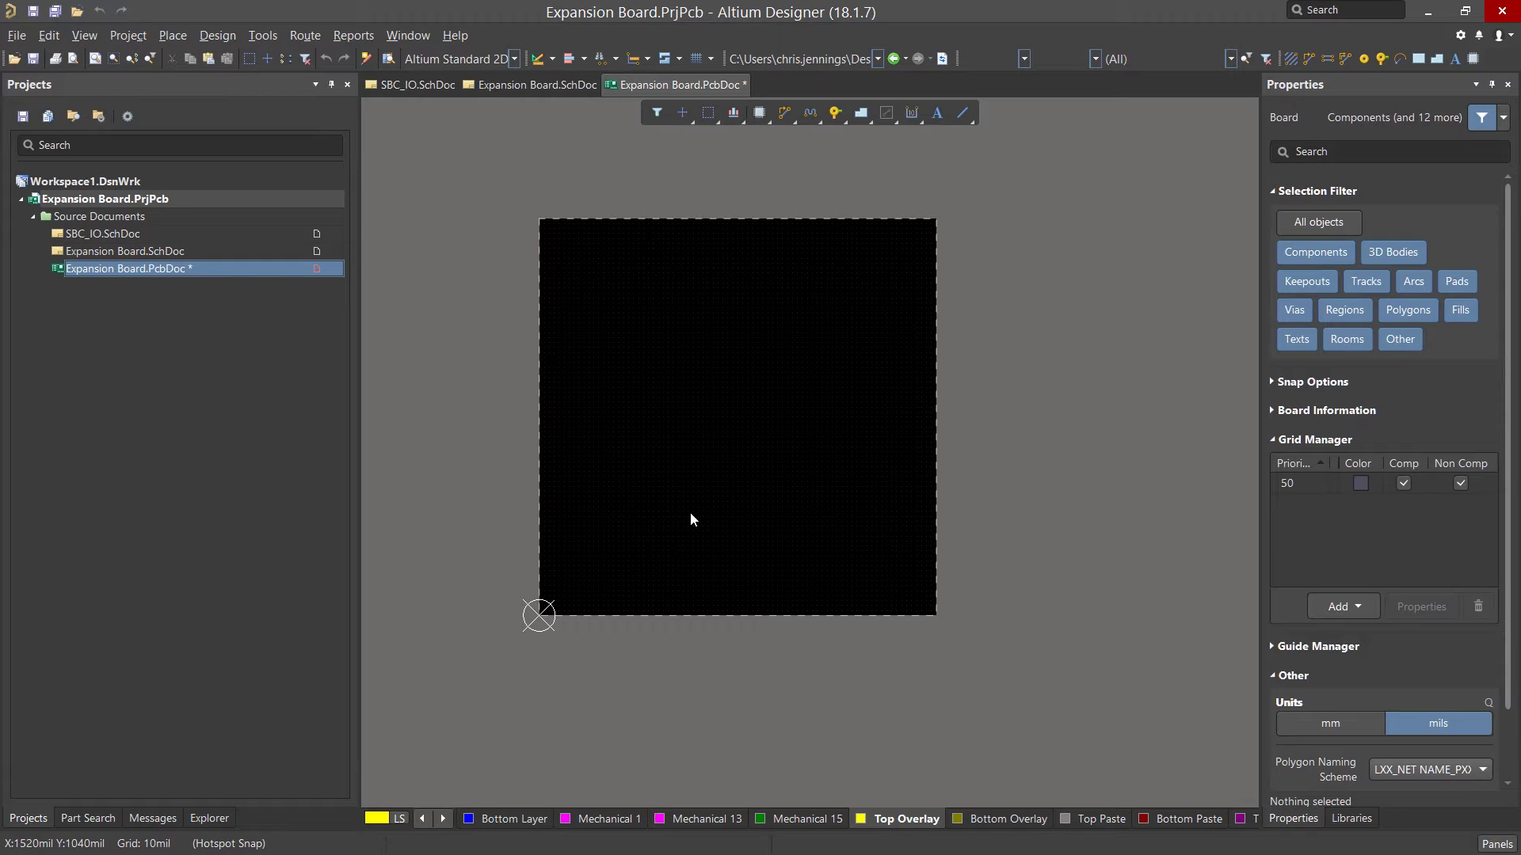
click(217, 36)
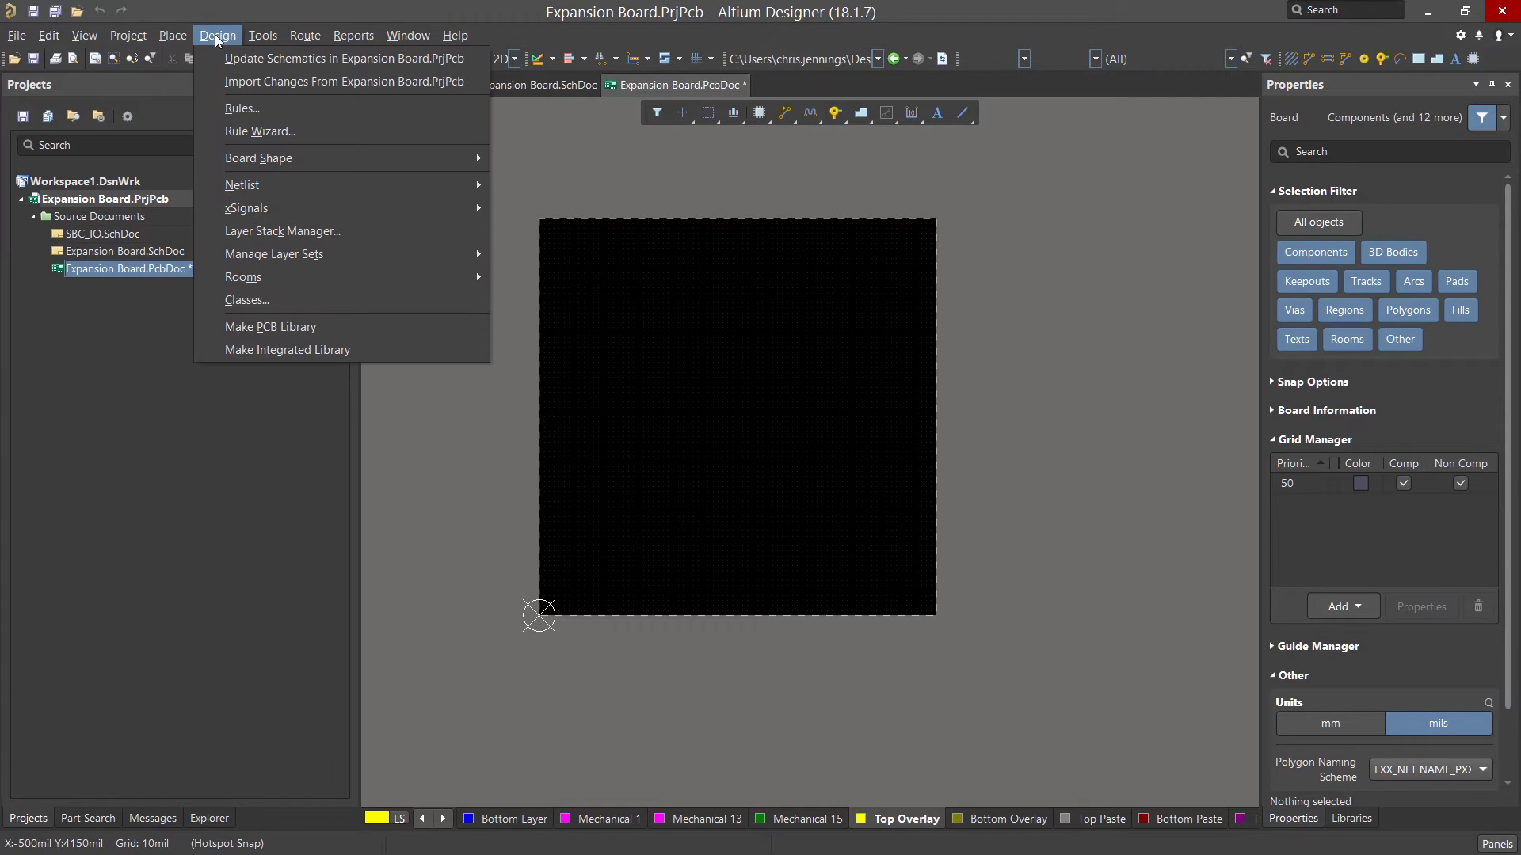
click(256, 231)
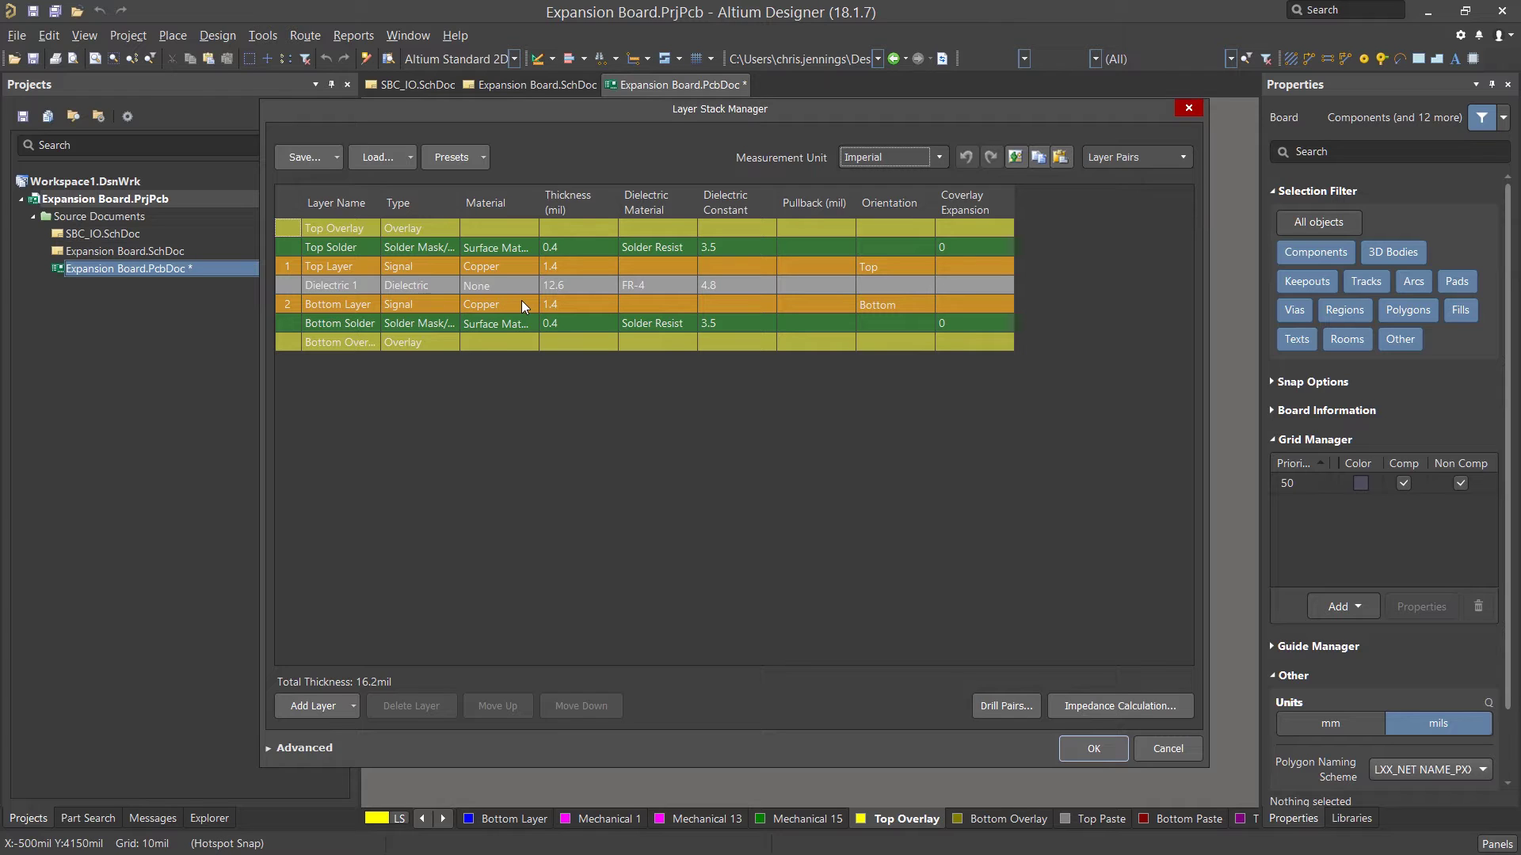
click(350, 707)
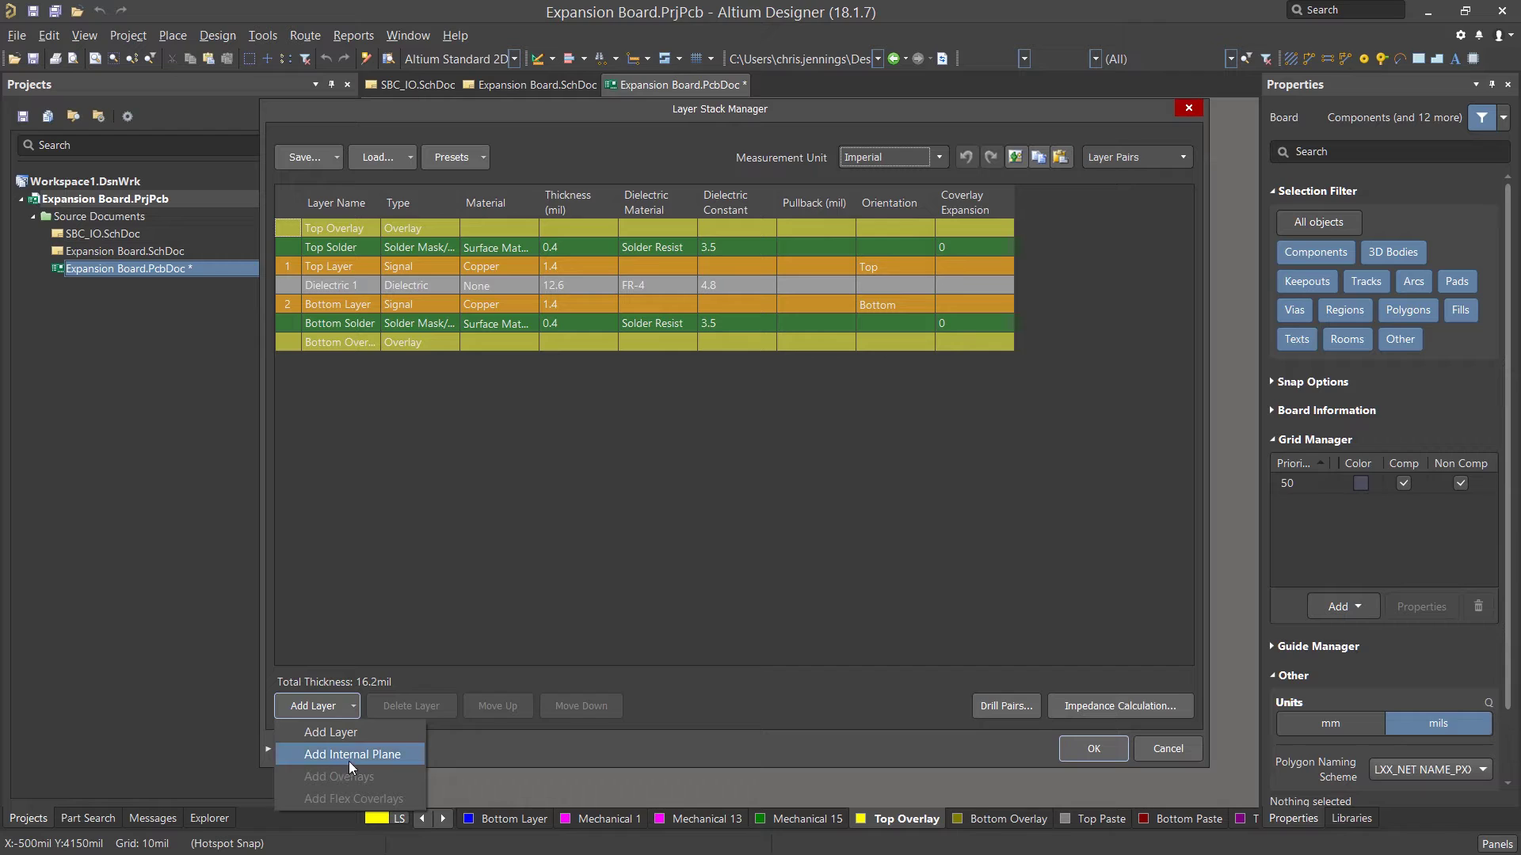
click(413, 602)
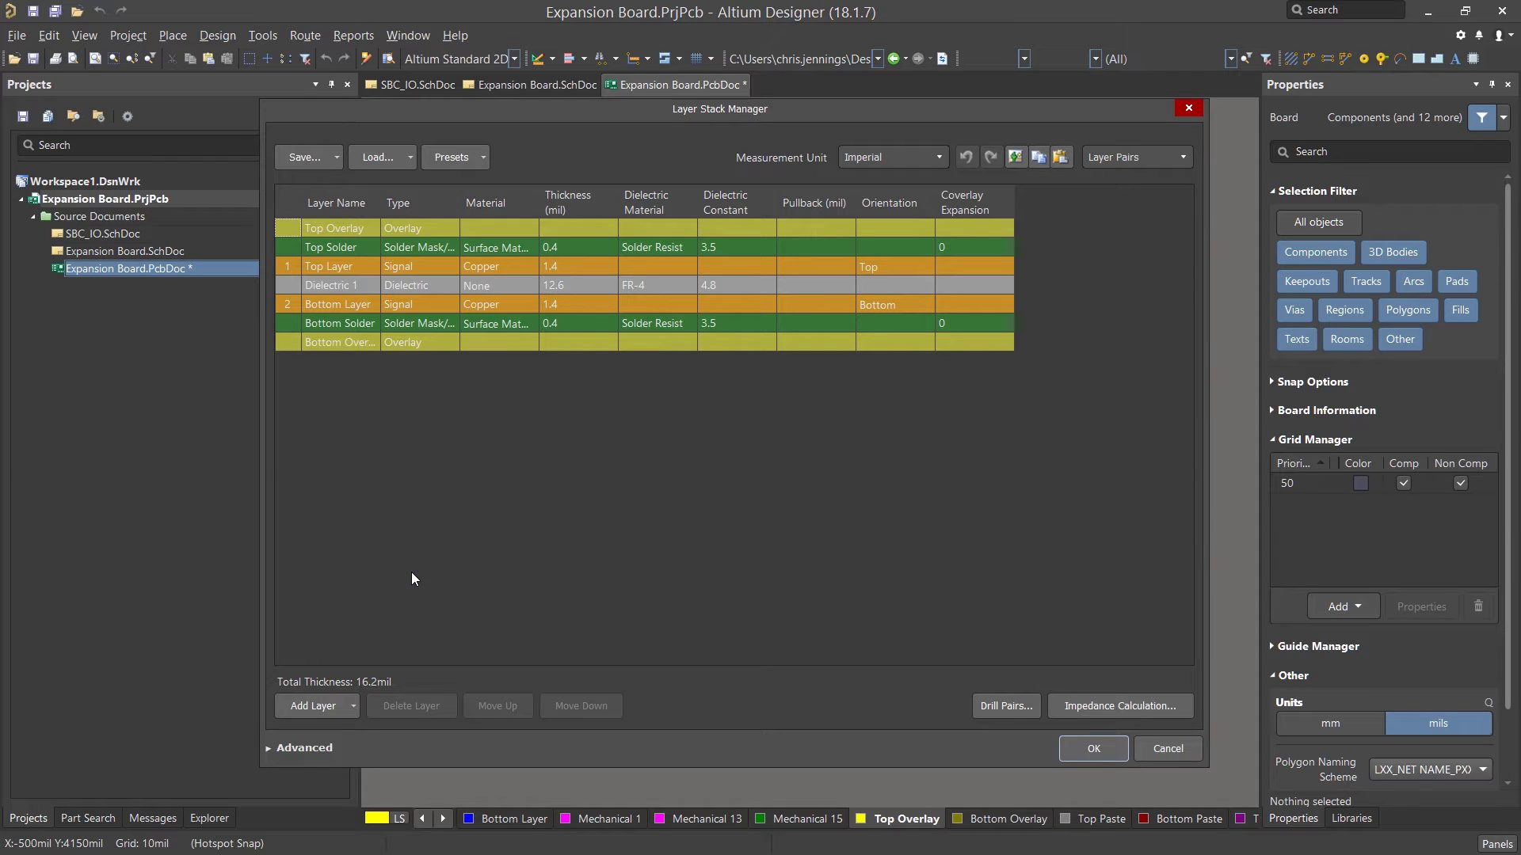
click(459, 159)
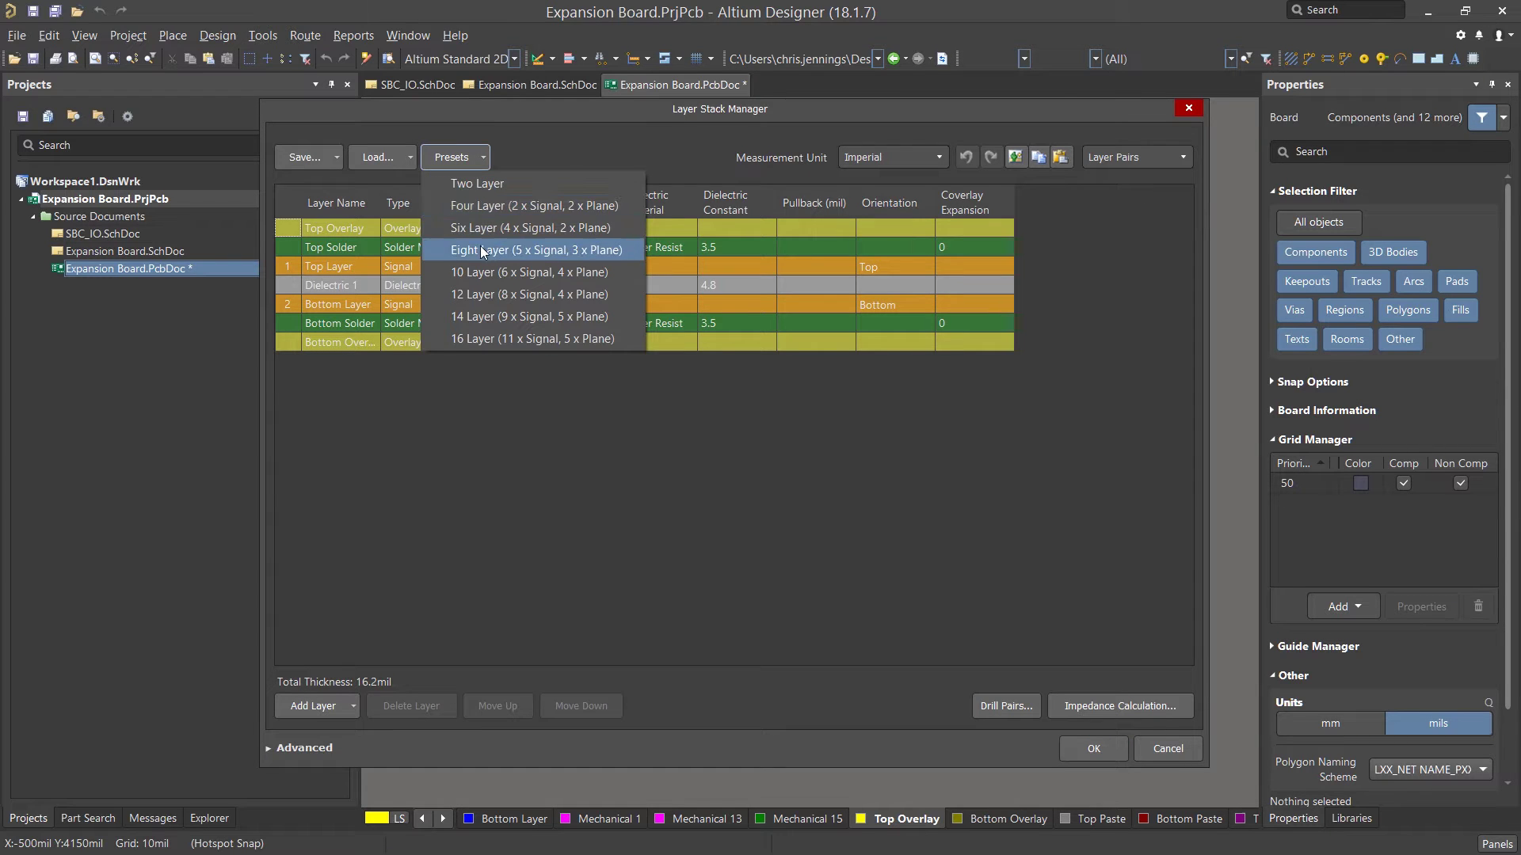
click(496, 471)
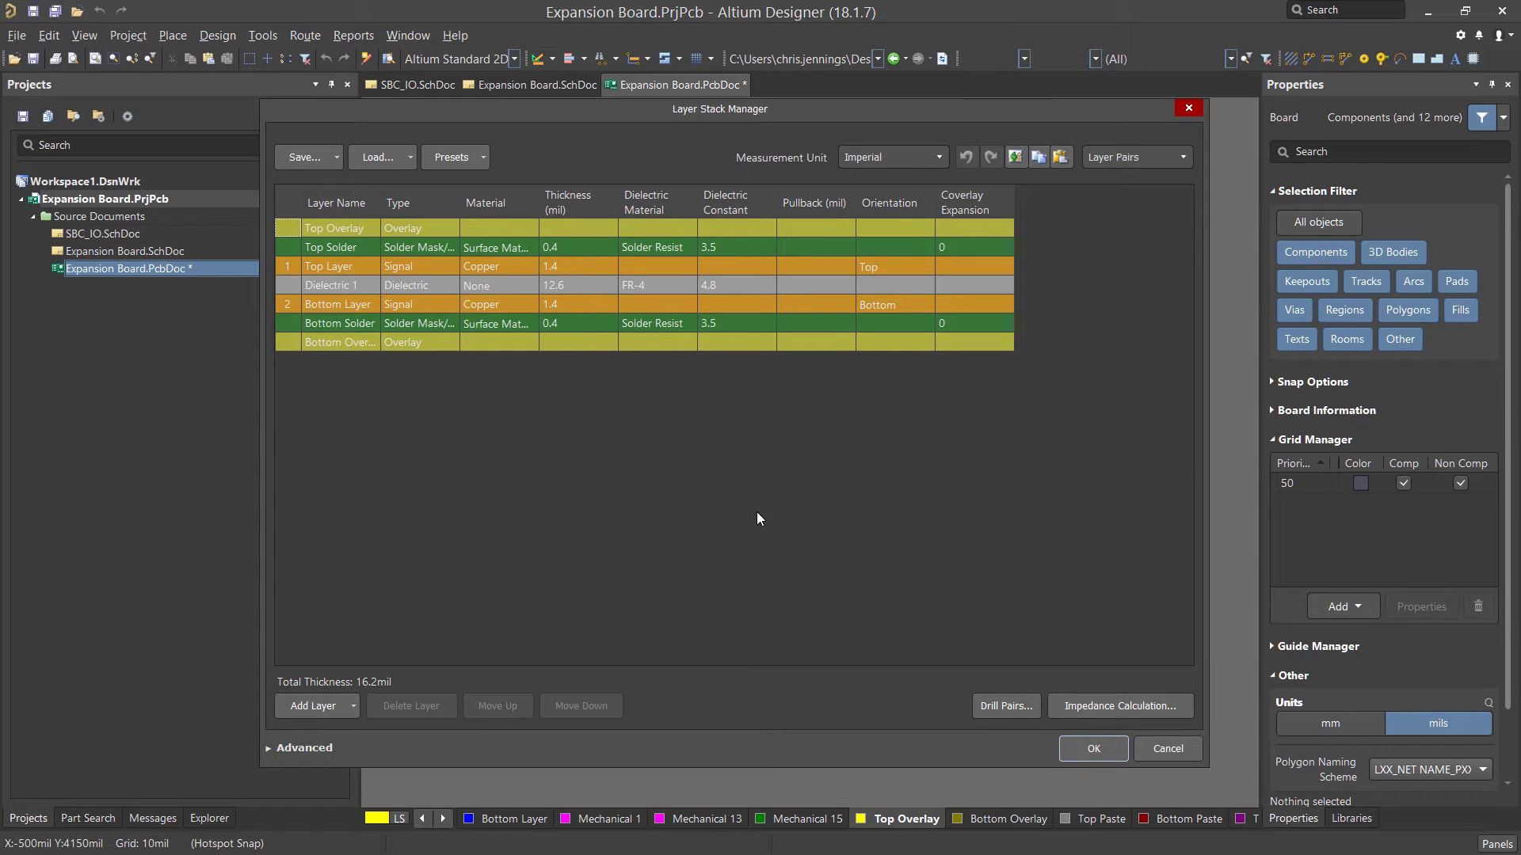
click(1168, 747)
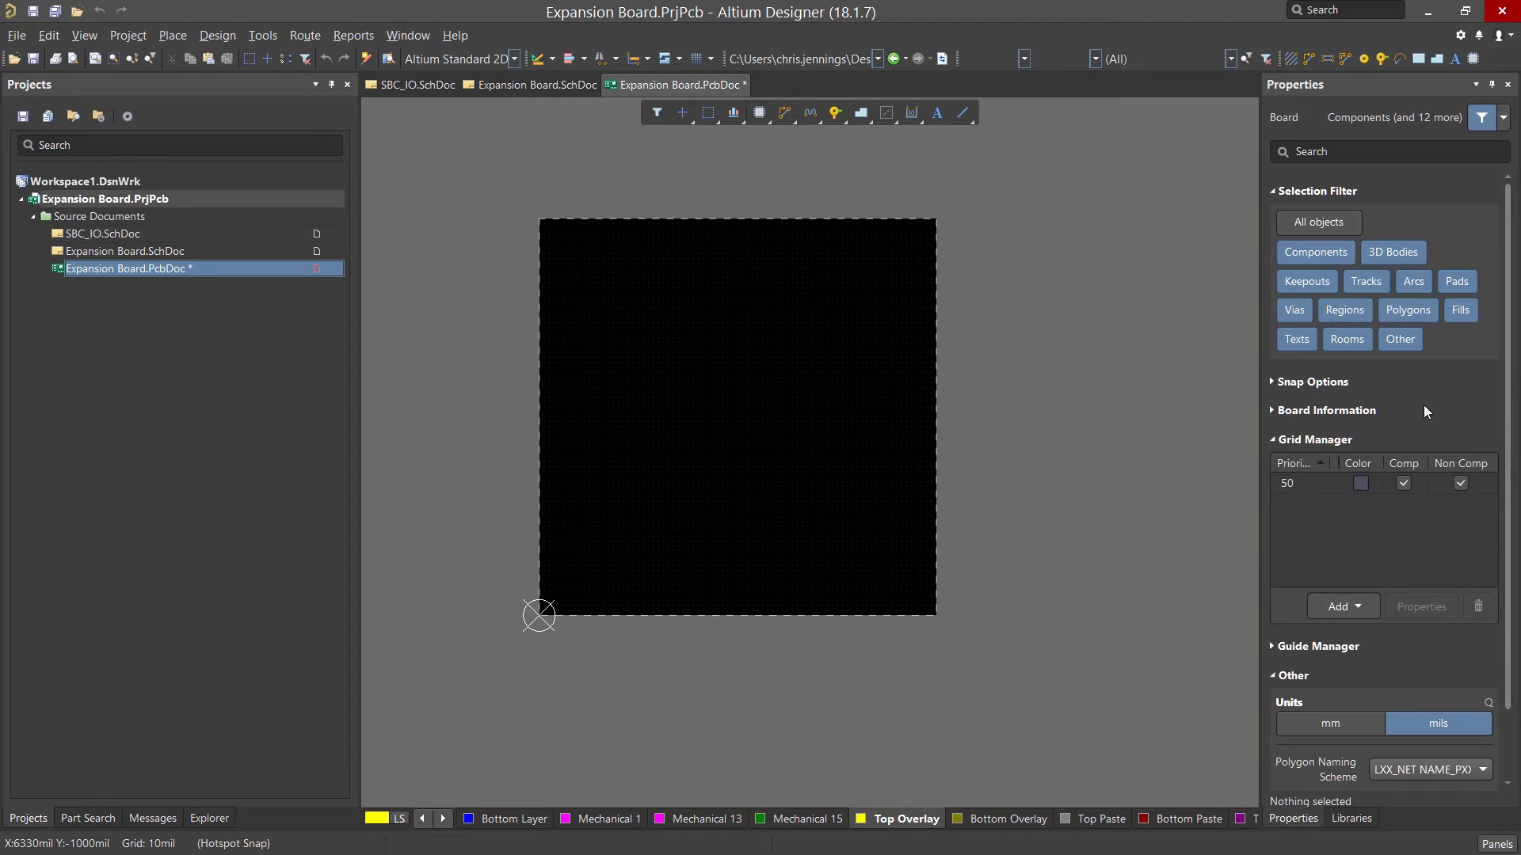
- Apply the 50 grid to components and review the board size and layer summary
click(1403, 483)
click(1315, 411)
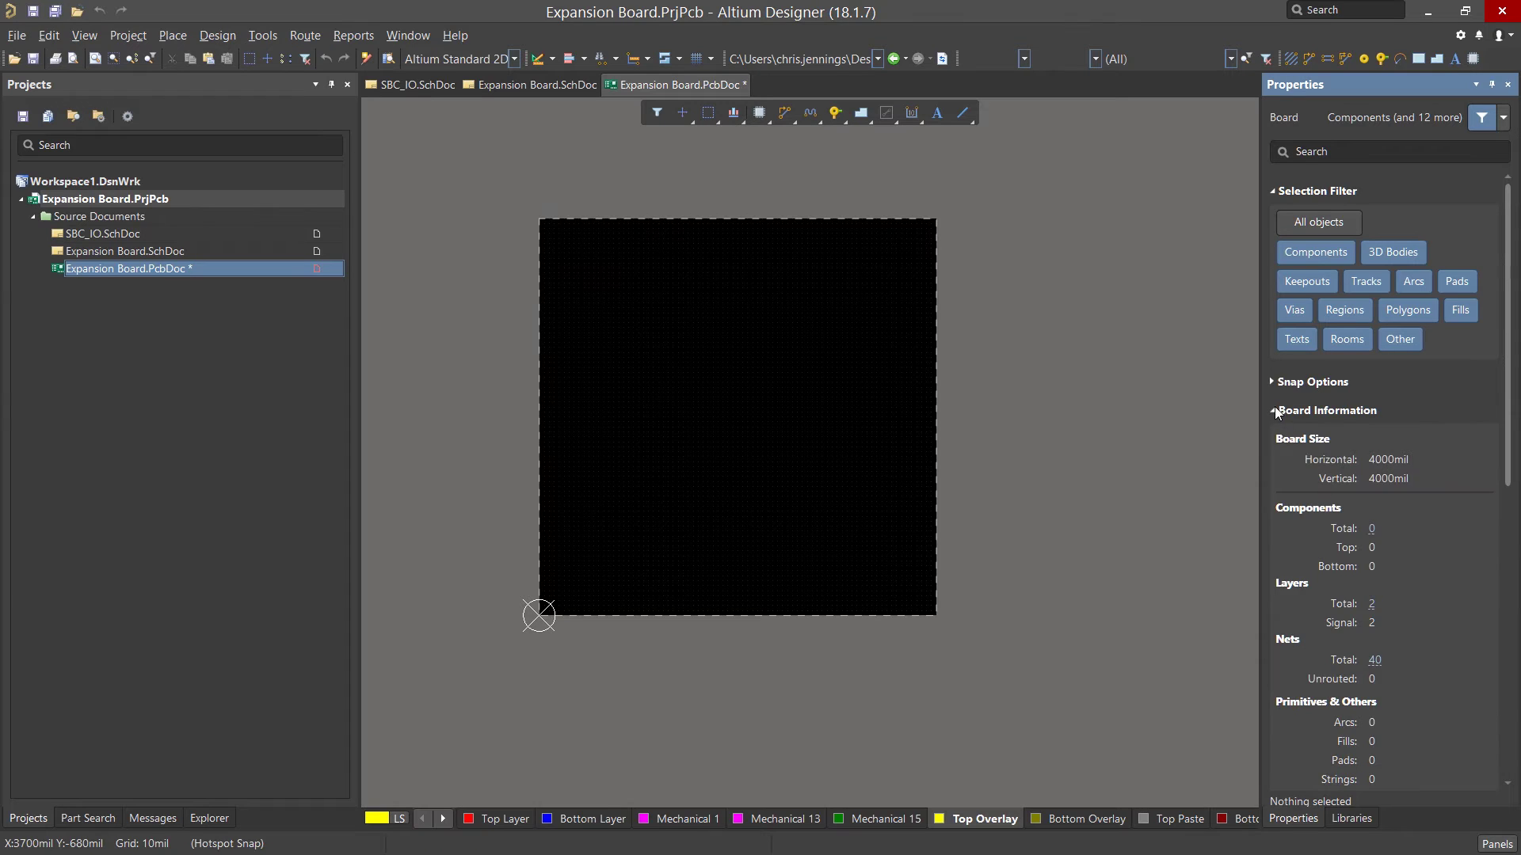
click(1275, 410)
click(1276, 410)
click(1270, 411)
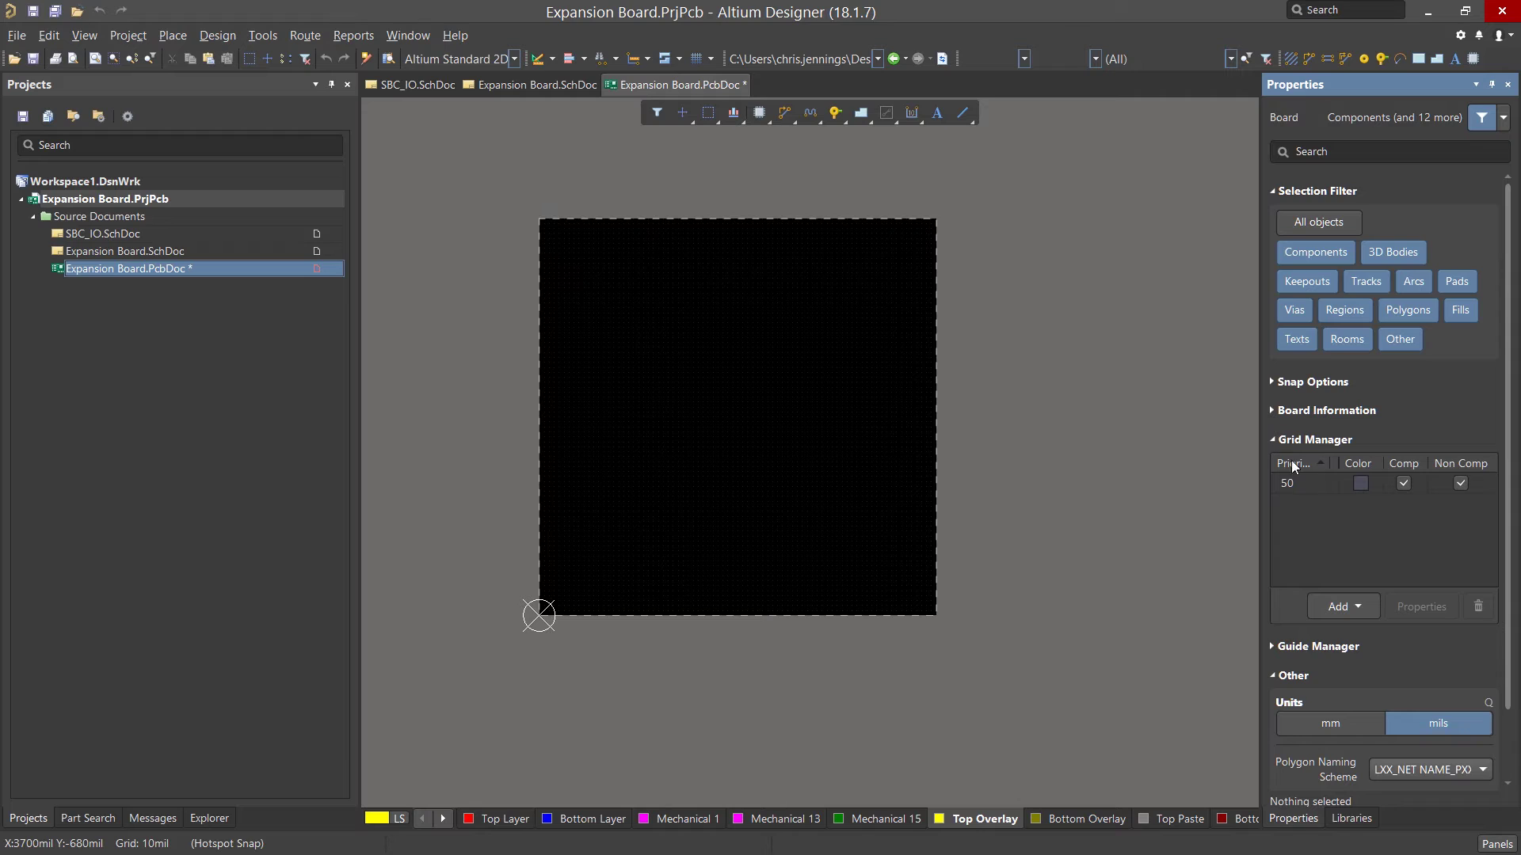
- Edit the 50 grid entry to a 500 mil step with X and Y linked
click(1317, 484)
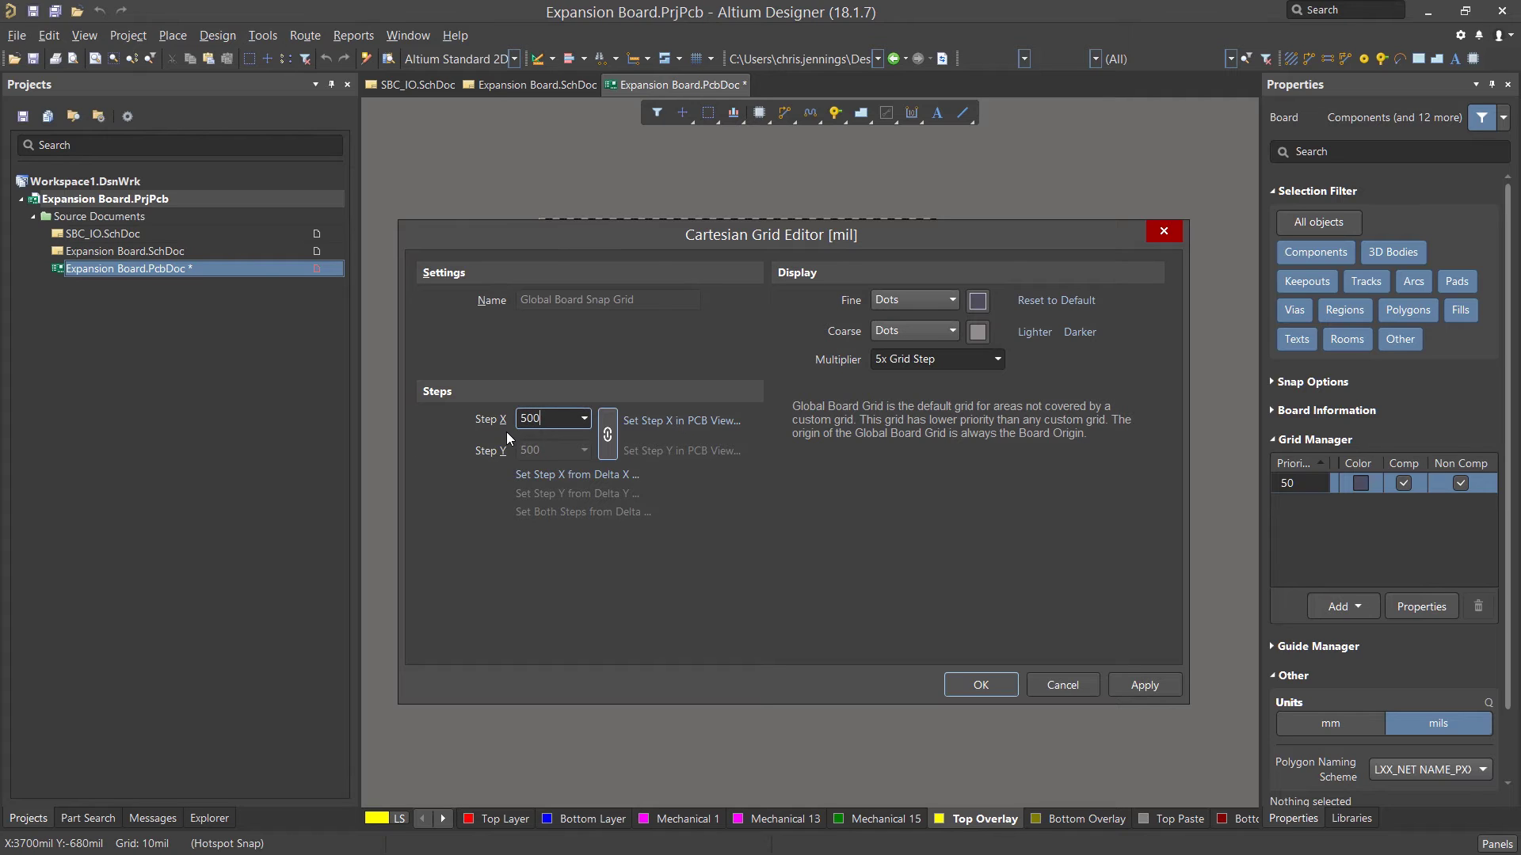
click(606, 431)
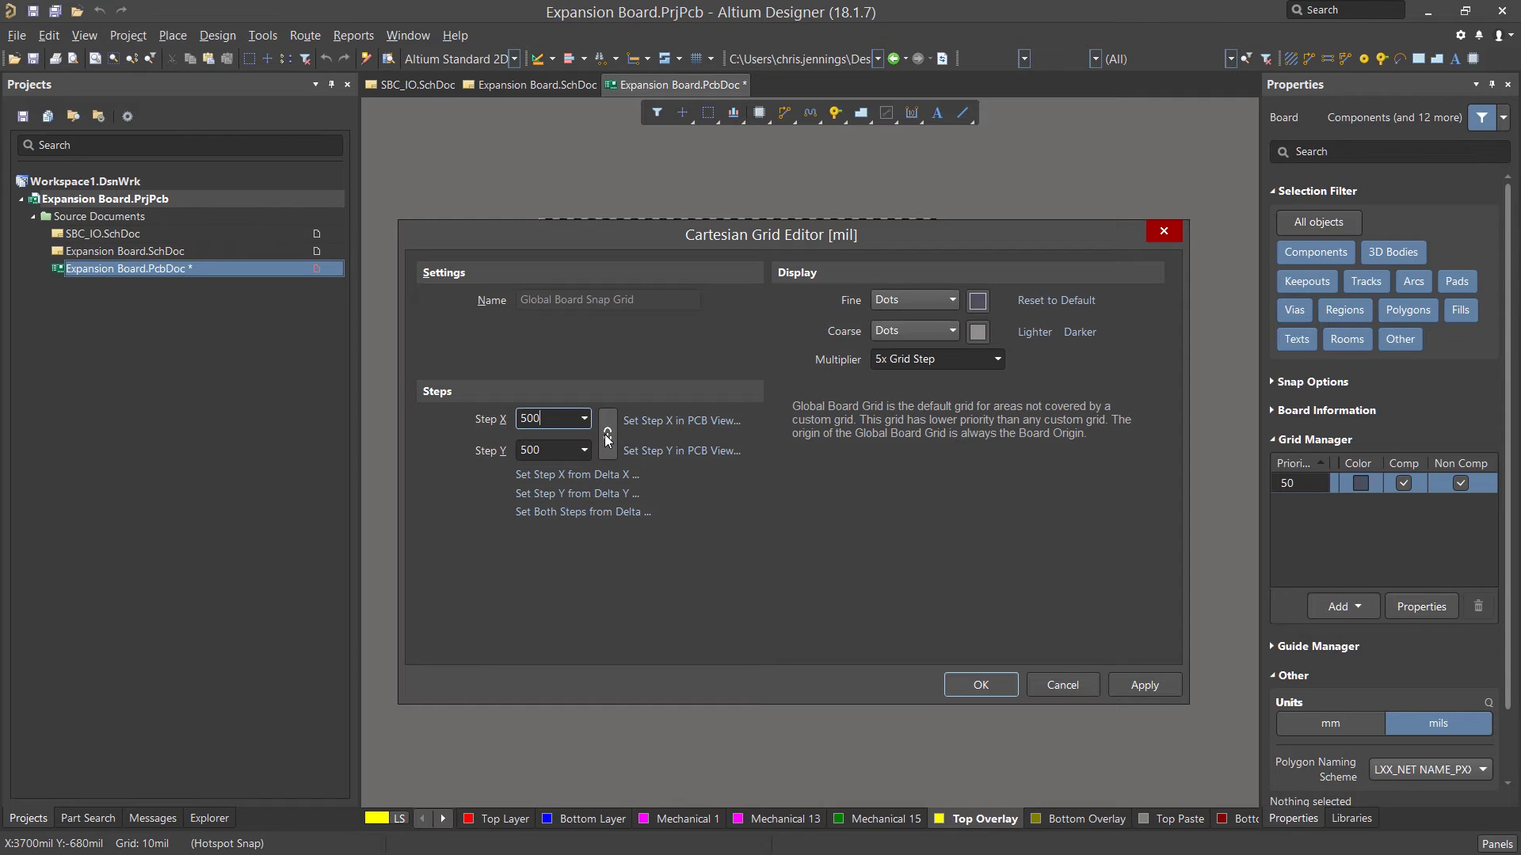
click(608, 436)
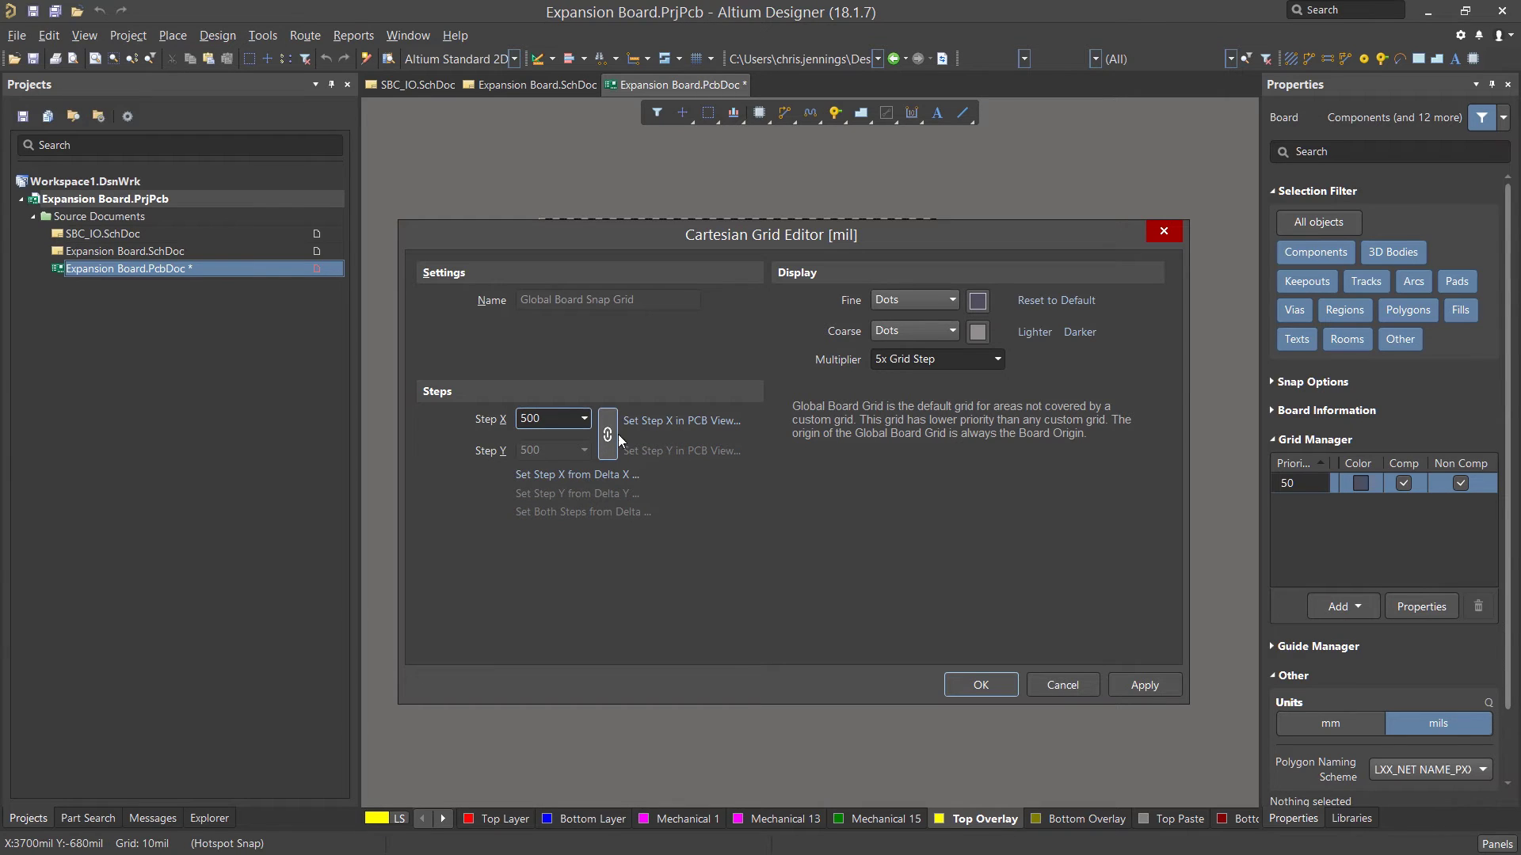
click(982, 684)
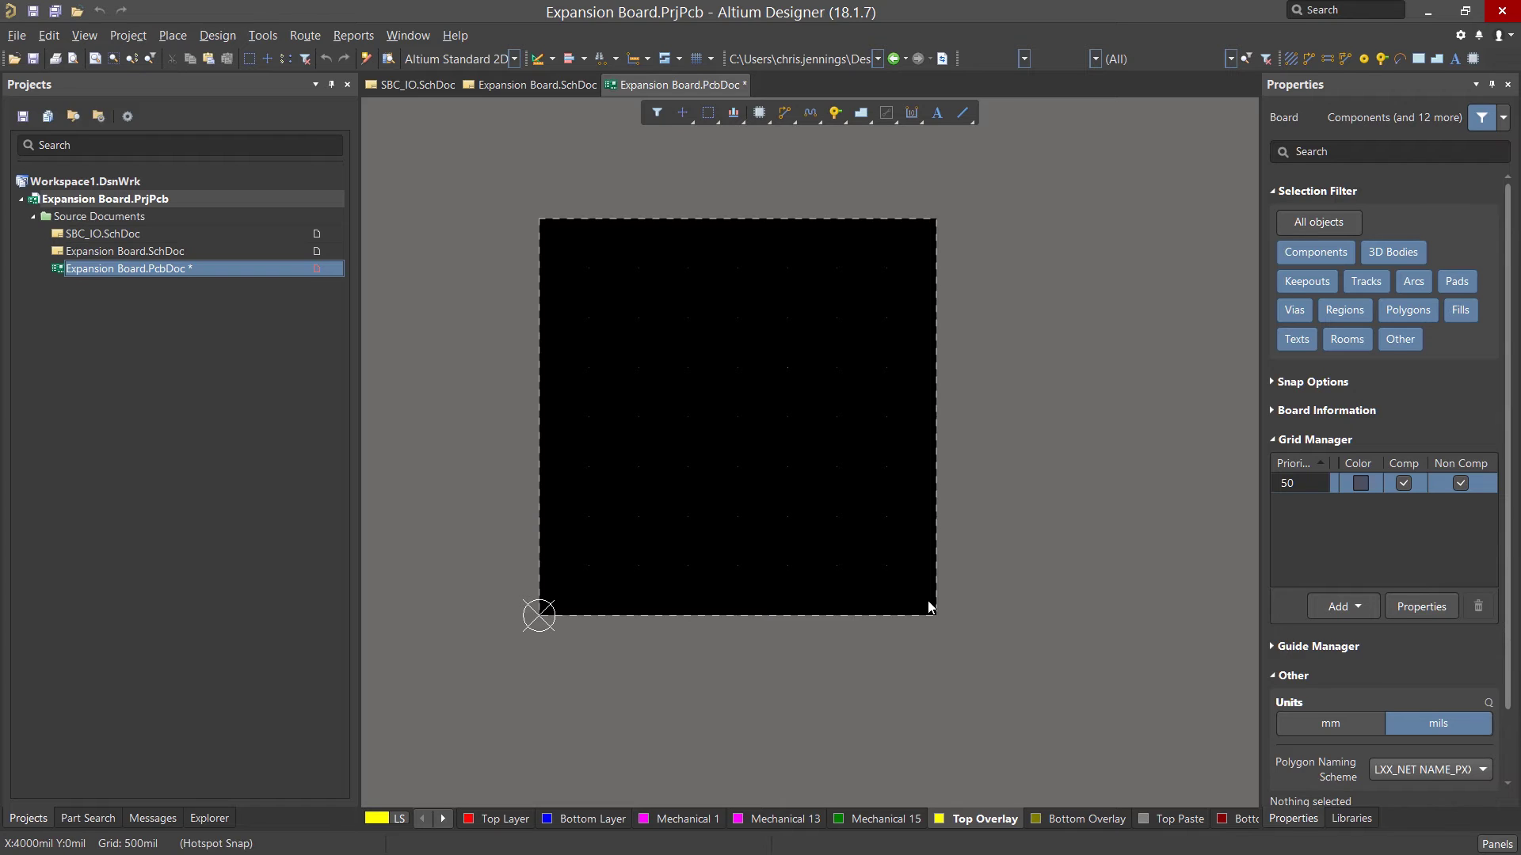
- In Board Planning Mode, drag the top and right edges inward to about 3500 x 2500 mil
key(1)
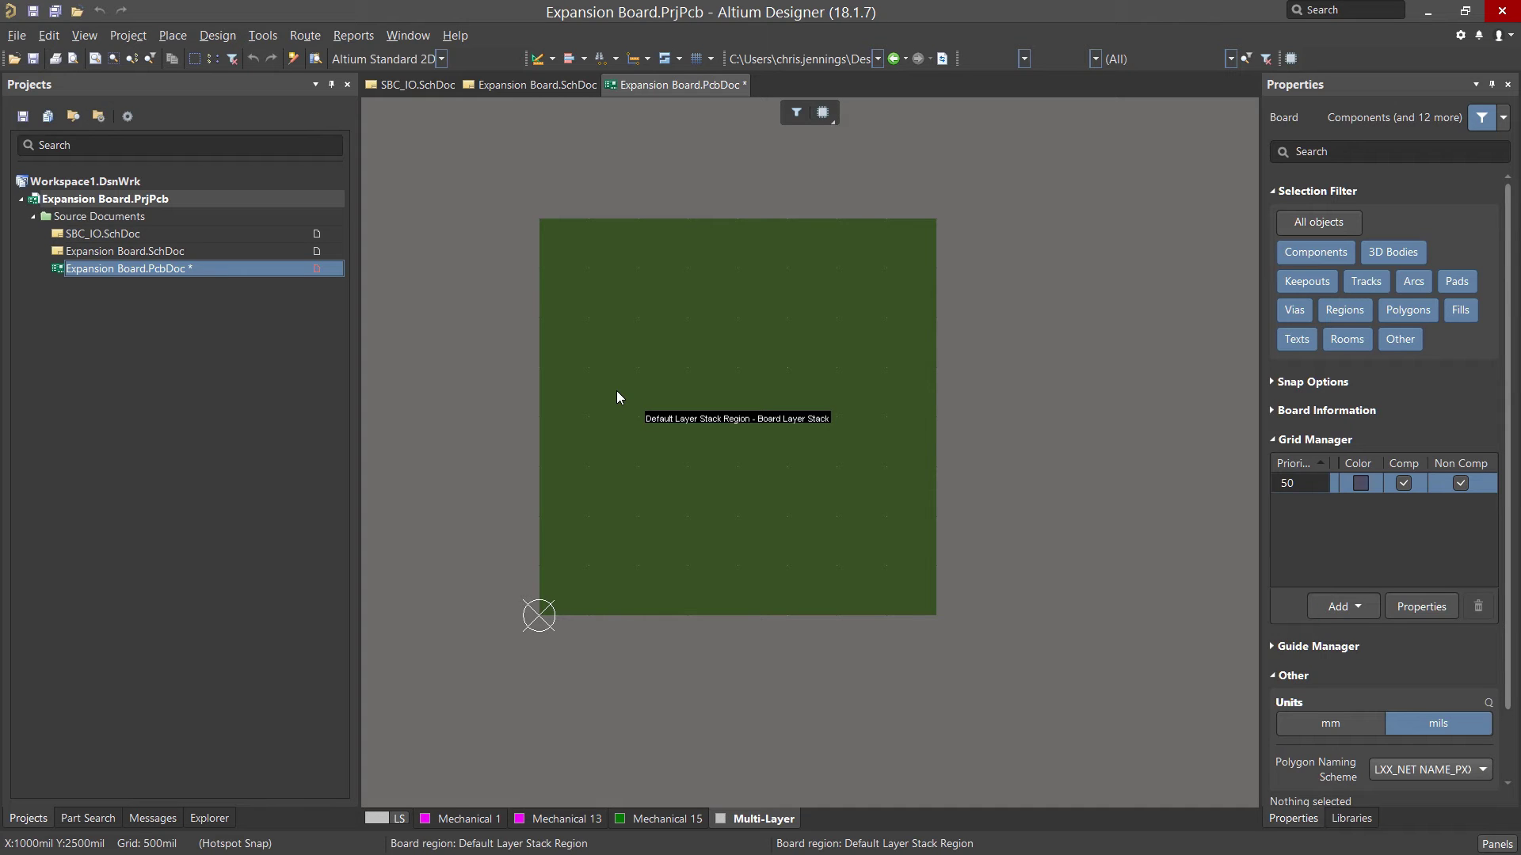
click(214, 41)
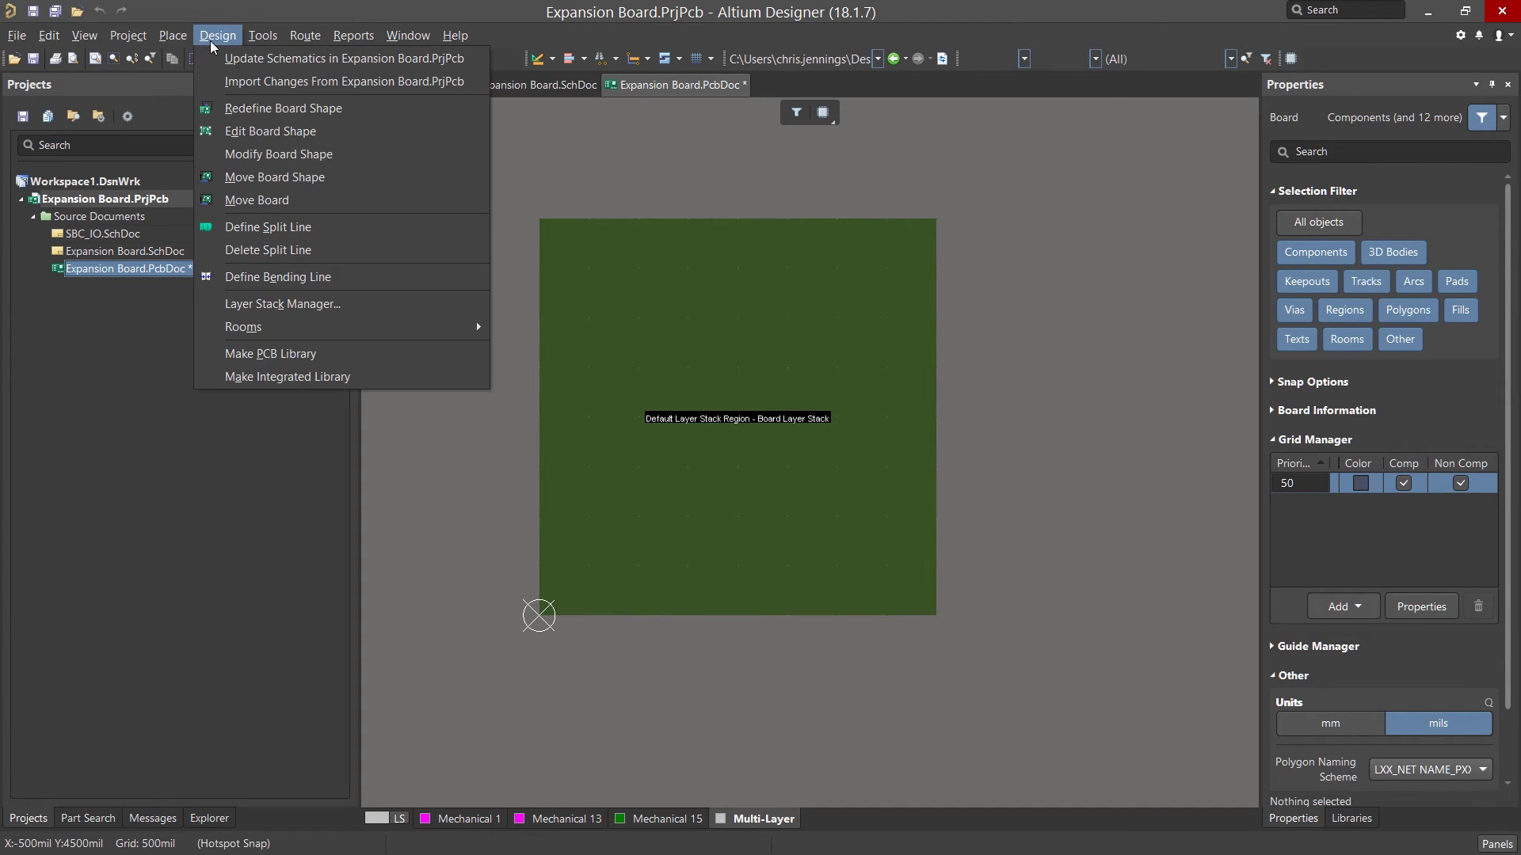
click(255, 133)
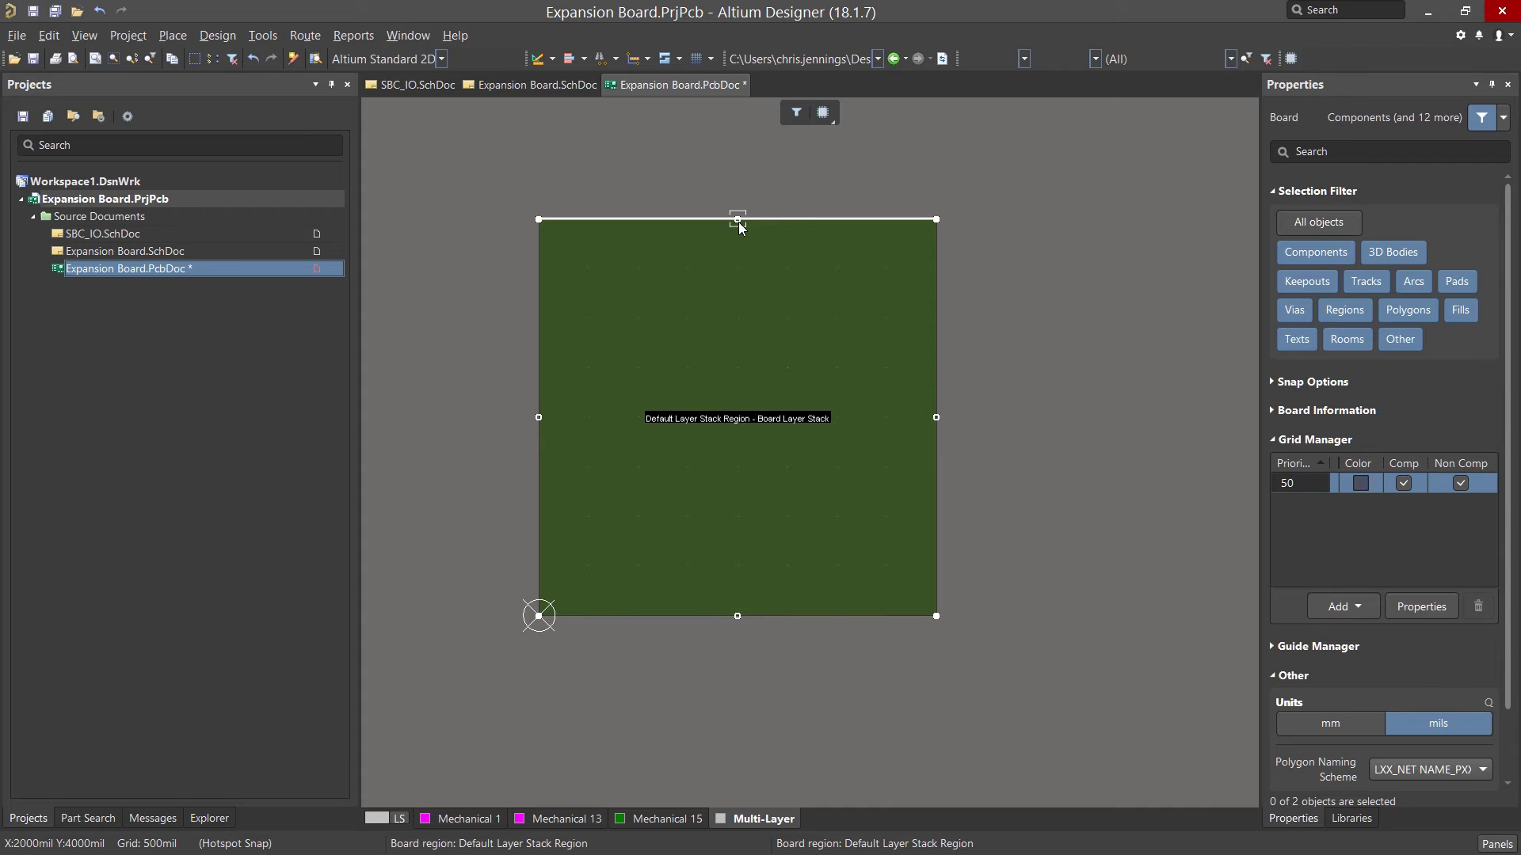
drag(738, 222, 733, 366)
drag(936, 492, 896, 516)
click(953, 525)
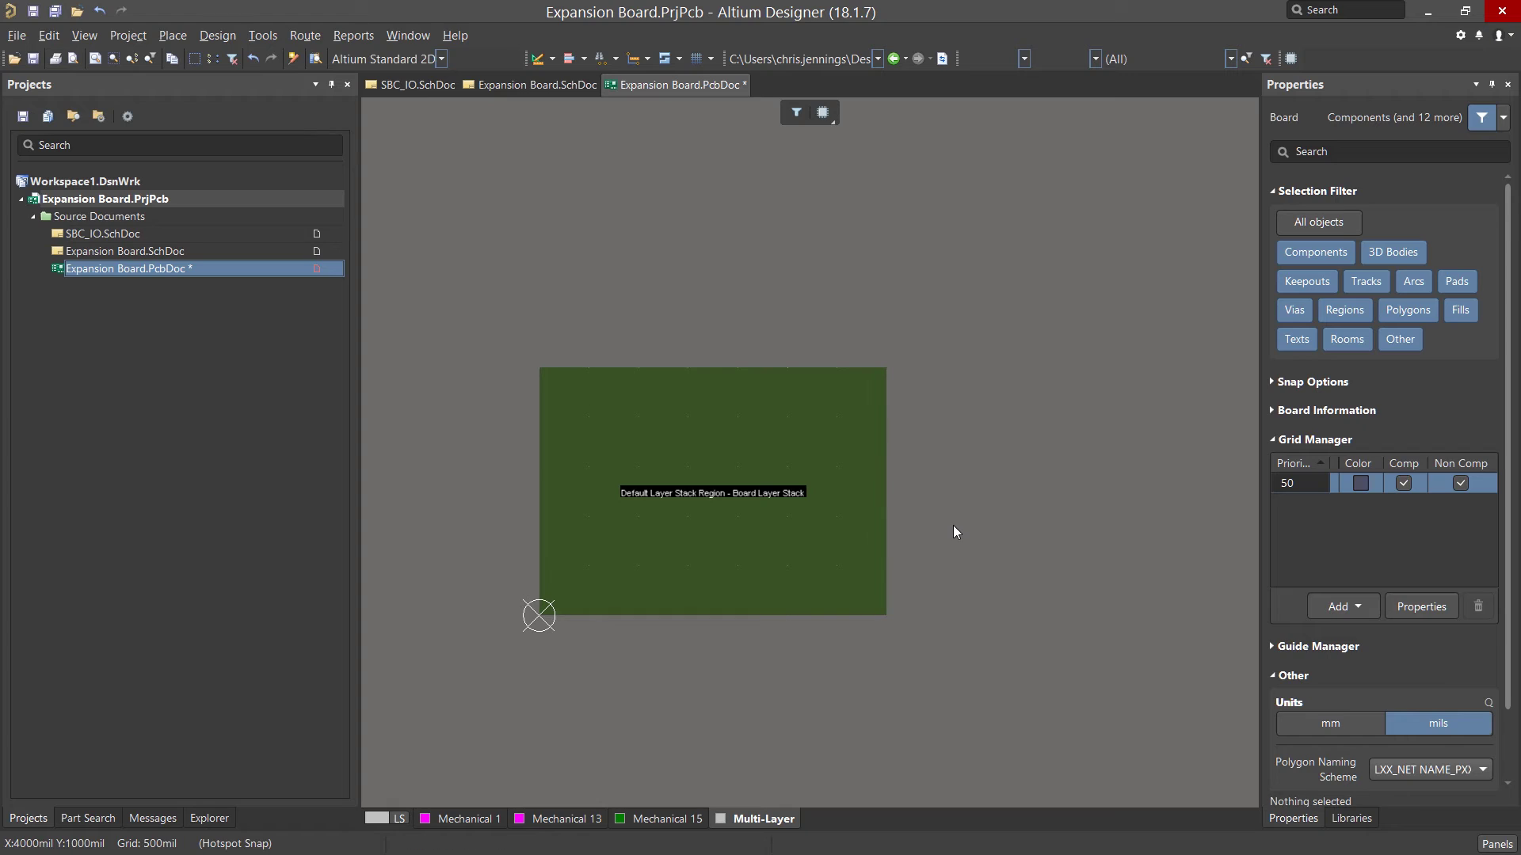
- Check the resized board in the 3D view, then return to 2D
key(2)
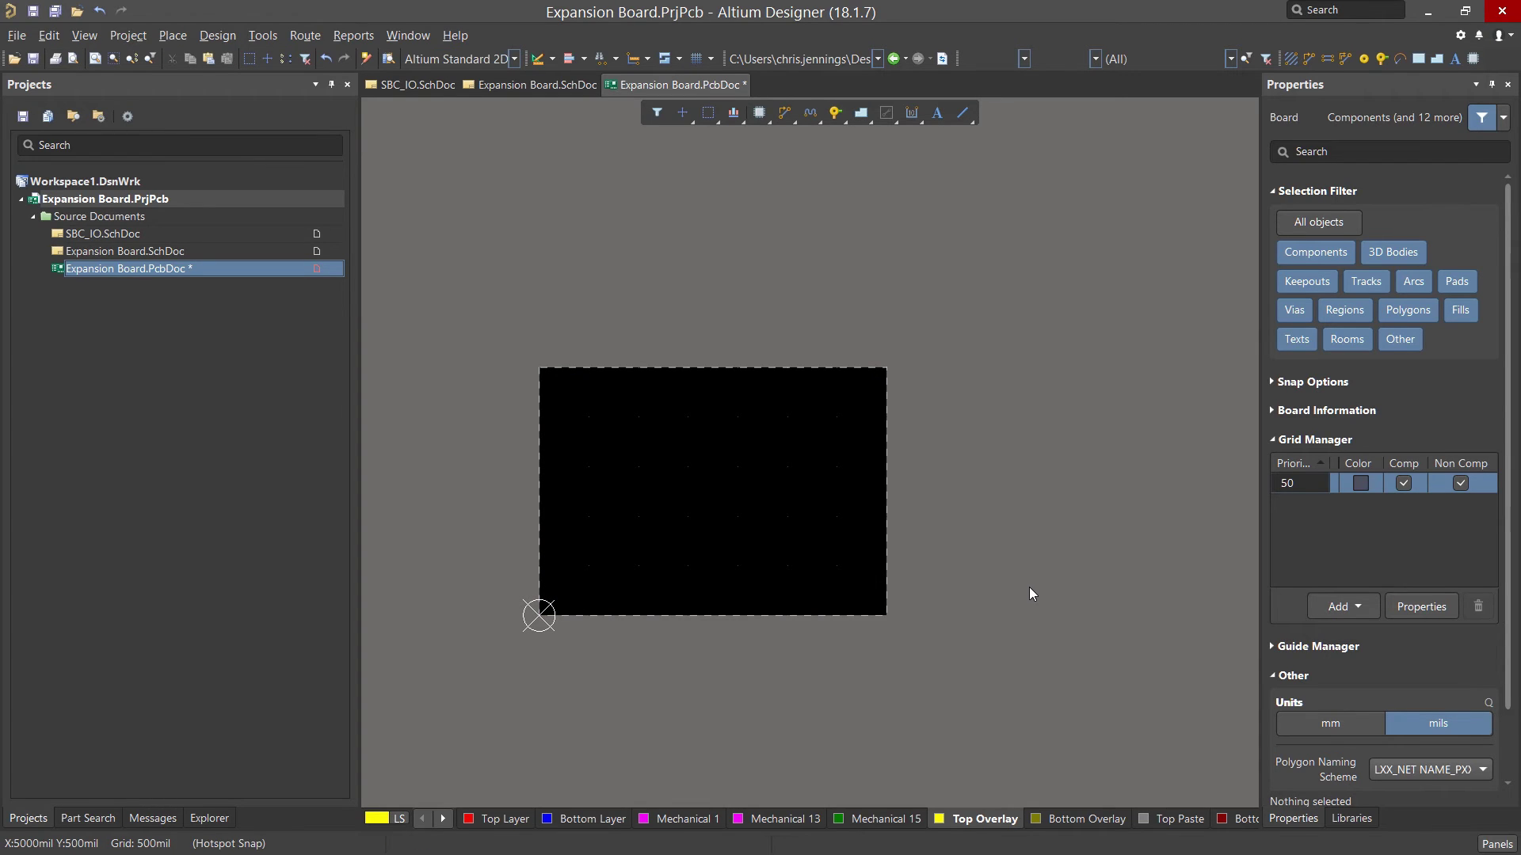
key(3)
key(2)
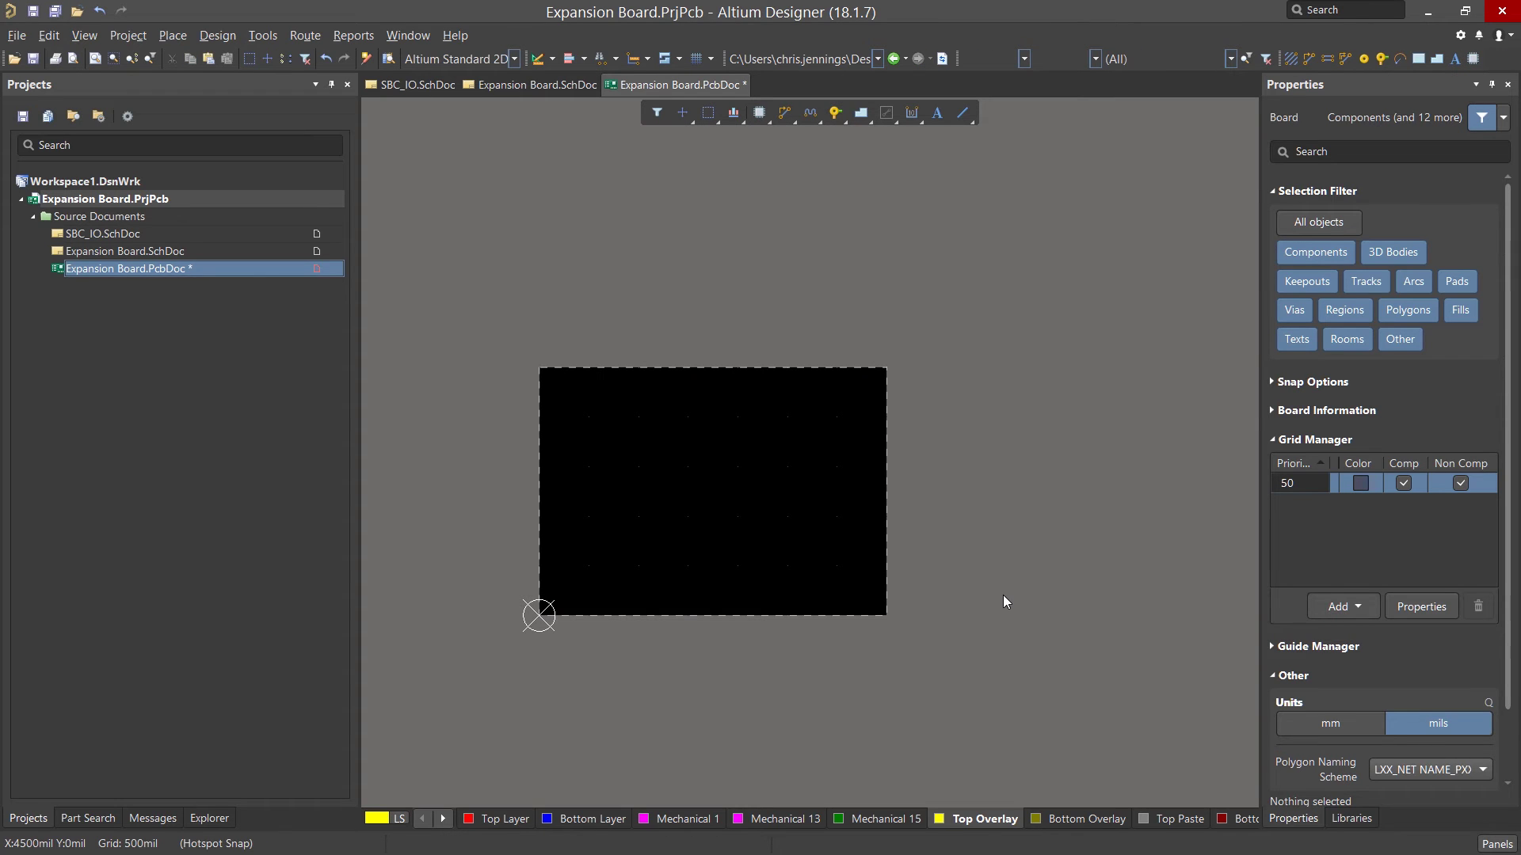
- Open SBC_IO.SchDoc and run Design » Update PCB Document Expansion Board.PcbDoc
double_click(99, 234)
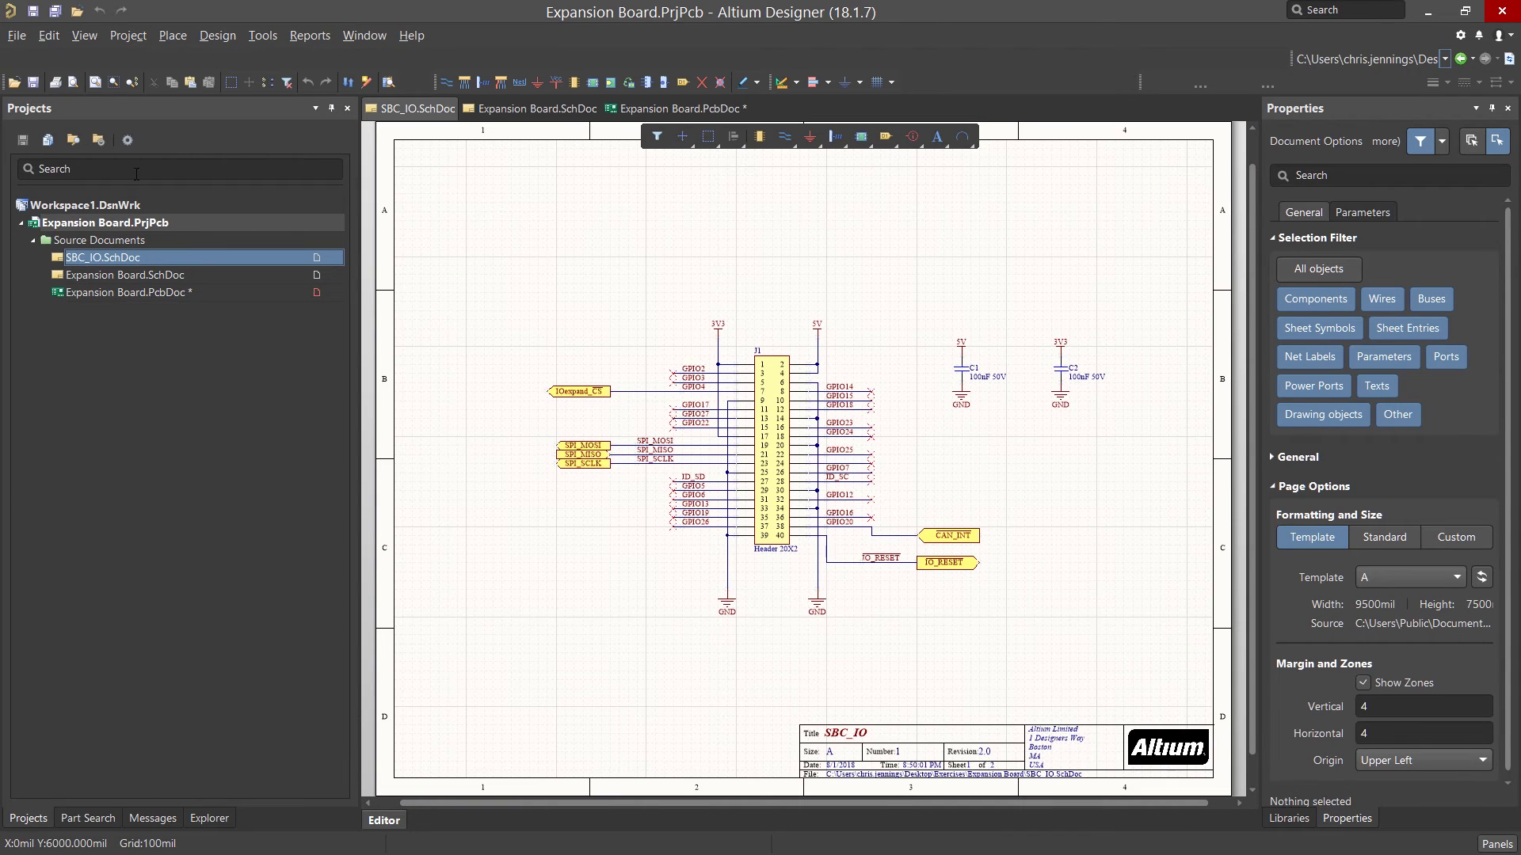
click(217, 35)
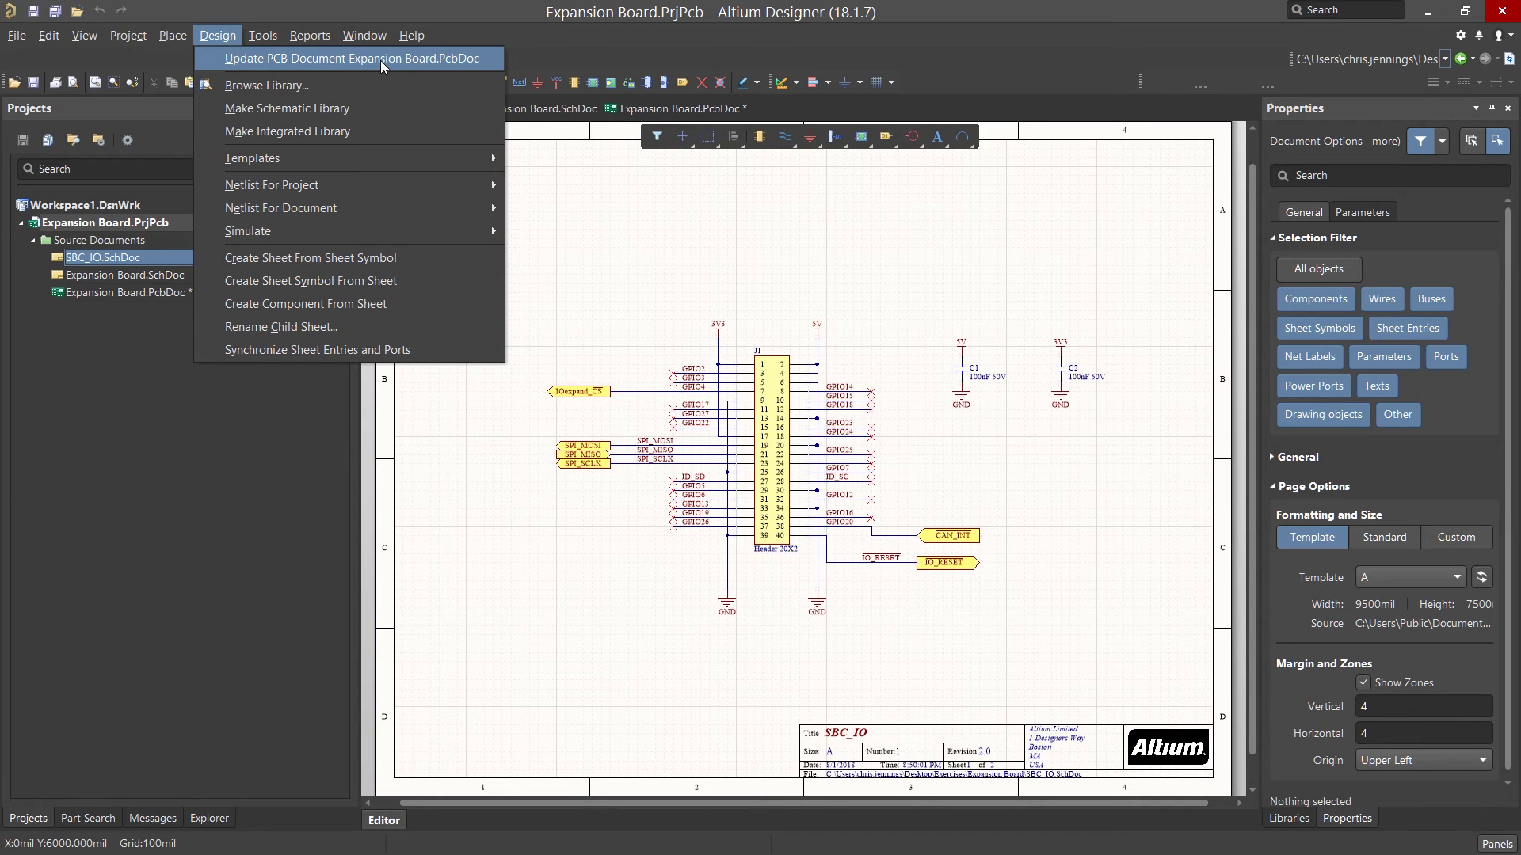
click(380, 60)
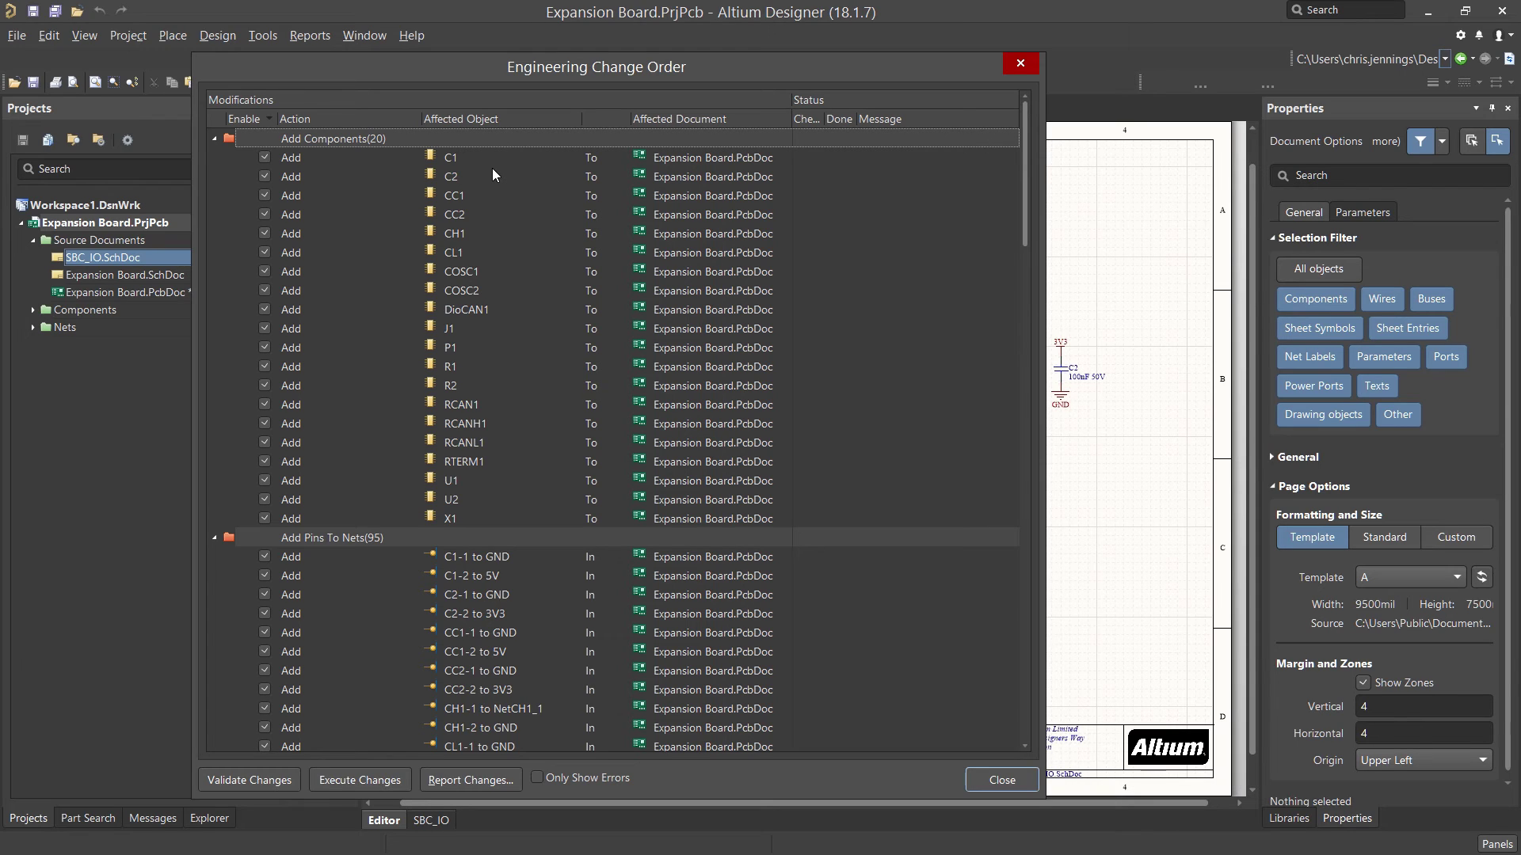
click(460, 476)
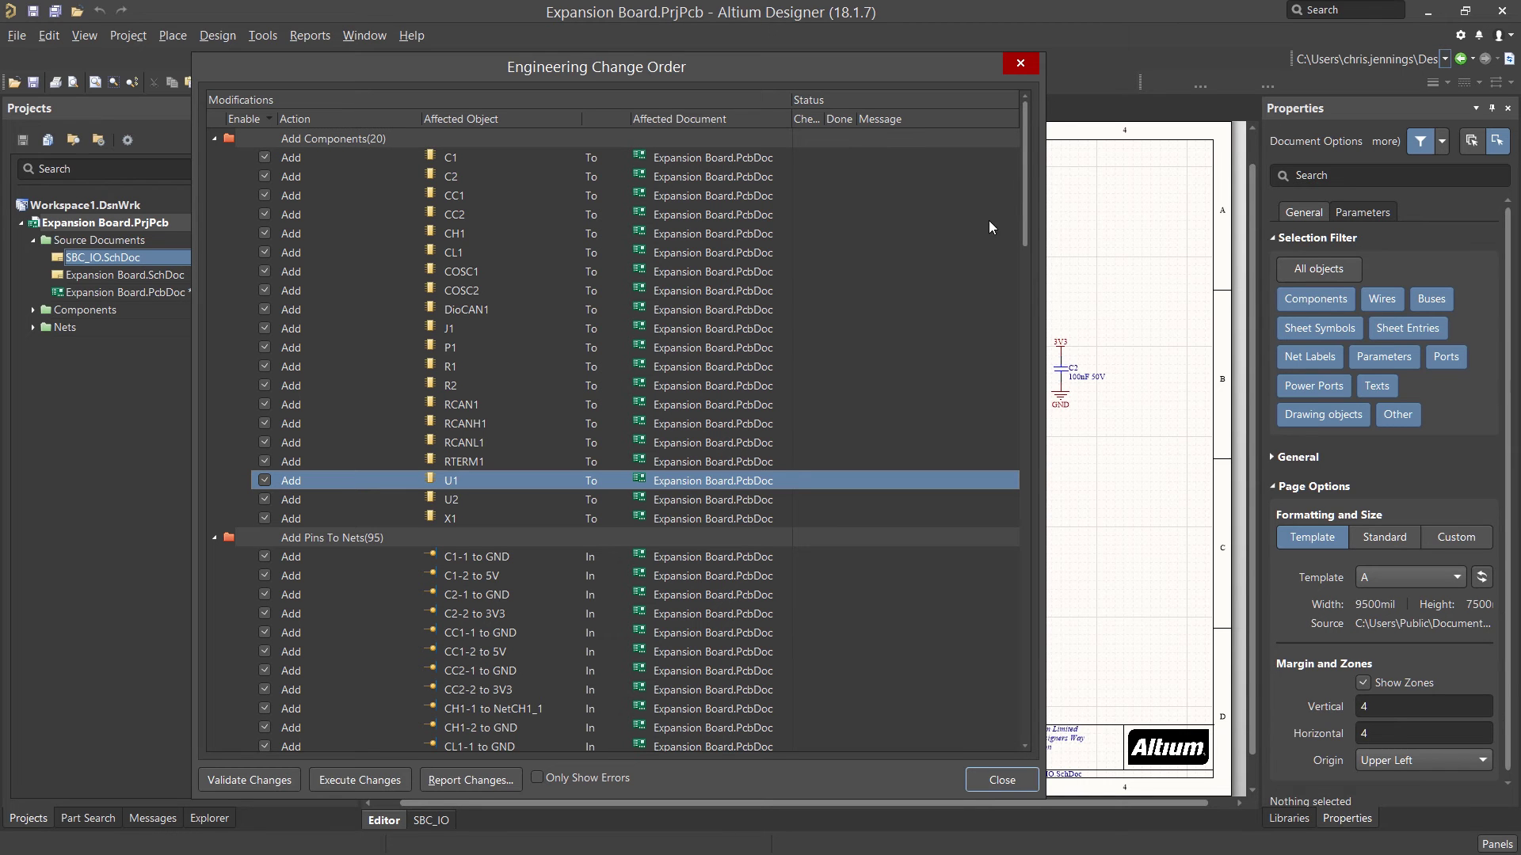
- Execute the ECO's 20 component and 95 connection changes, then show only errors to confirm none failed
drag(1025, 197, 1013, 715)
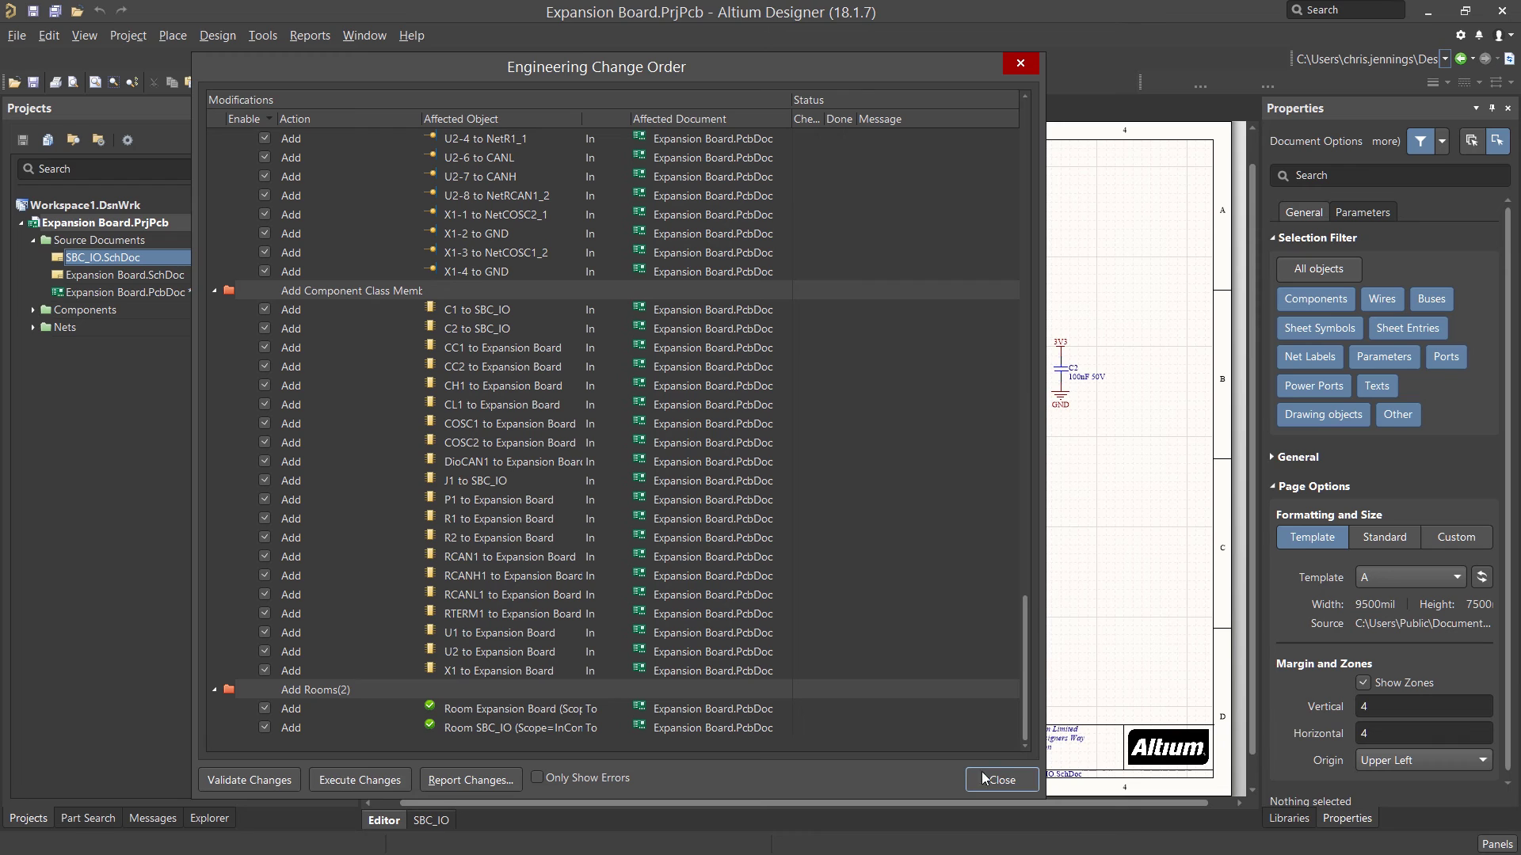
click(358, 781)
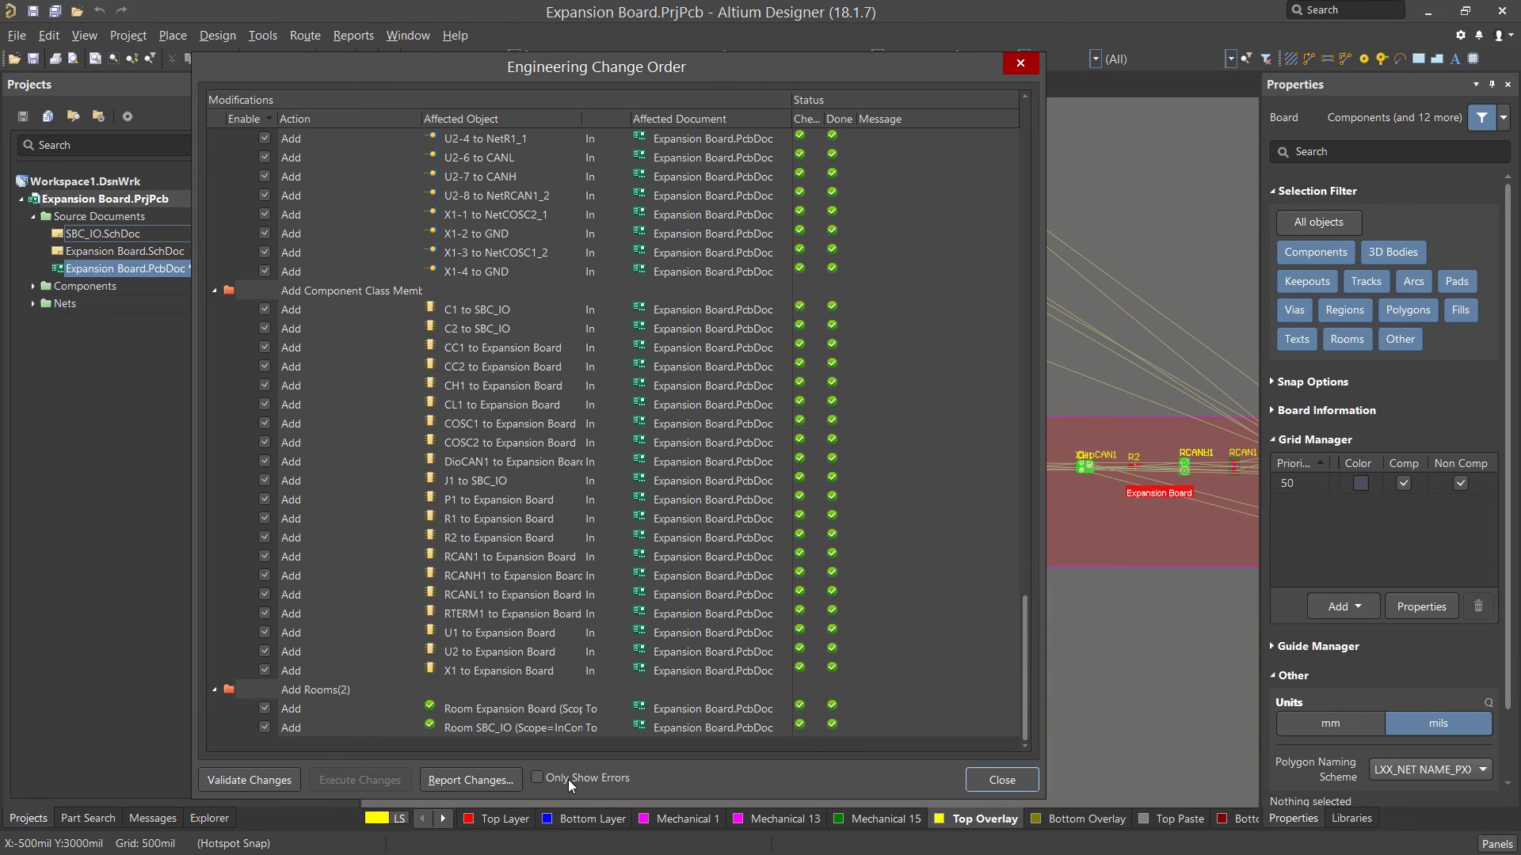
click(537, 779)
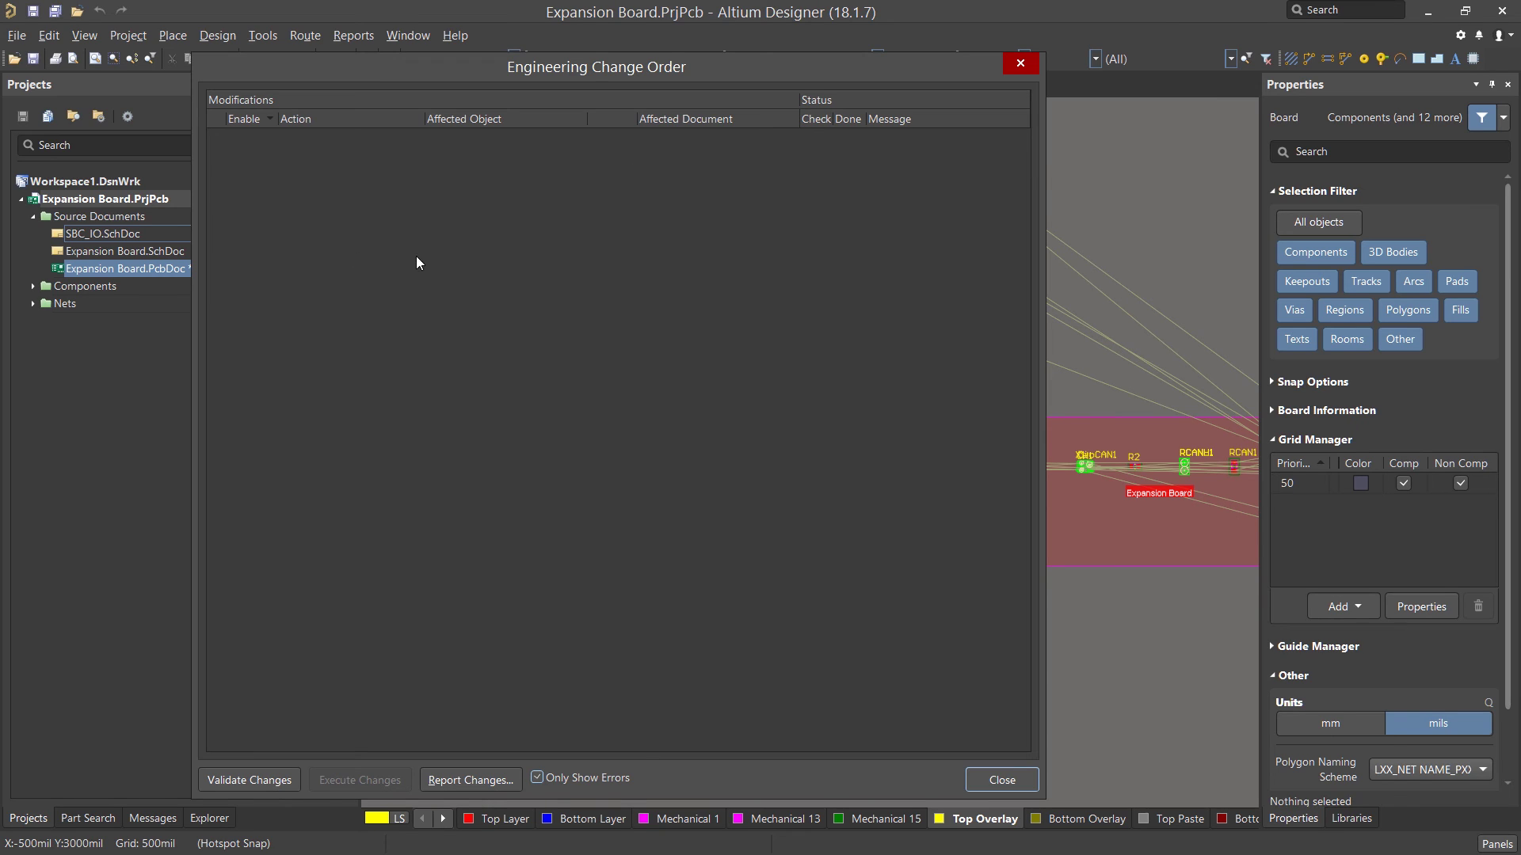
- Close the change order and zoom out to show the SBC_IO and Expansion Board rooms beside the board
click(1001, 781)
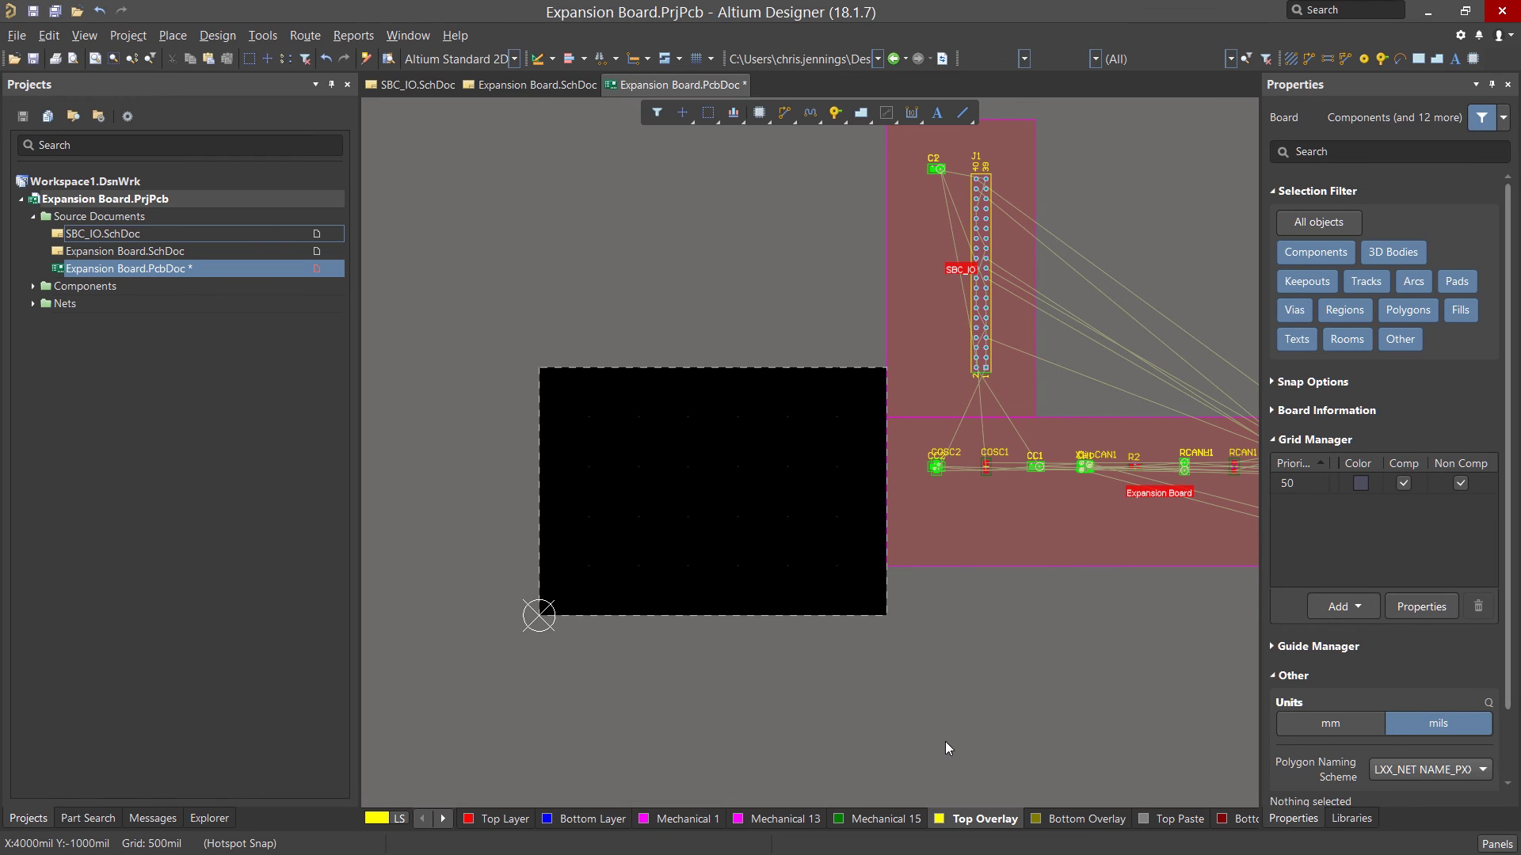
ctrl+scroll(911, 715, down, 3)
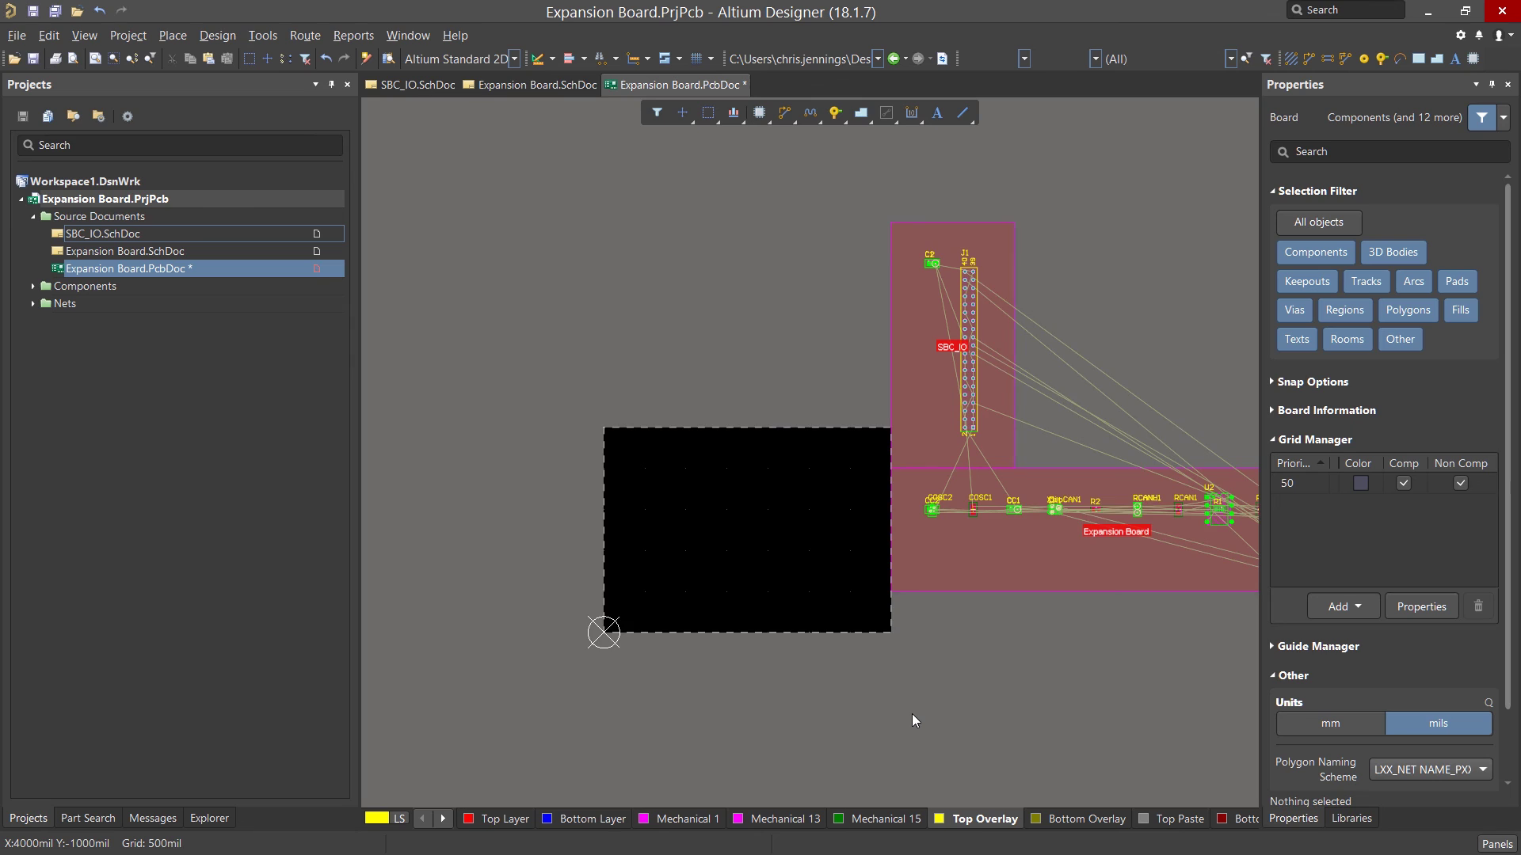
shift+scroll(912, 715, right, 1)
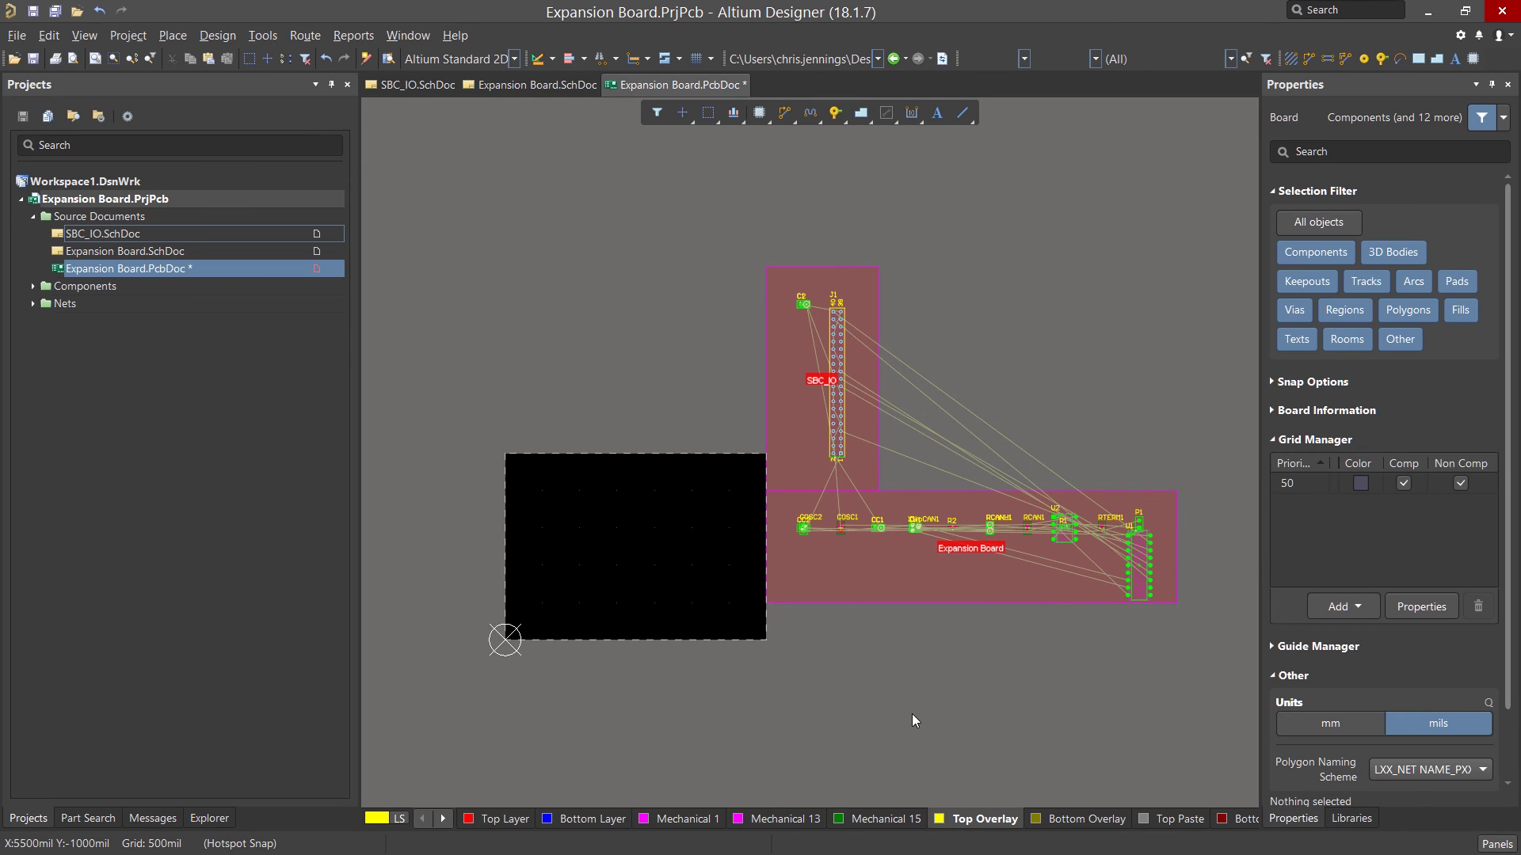